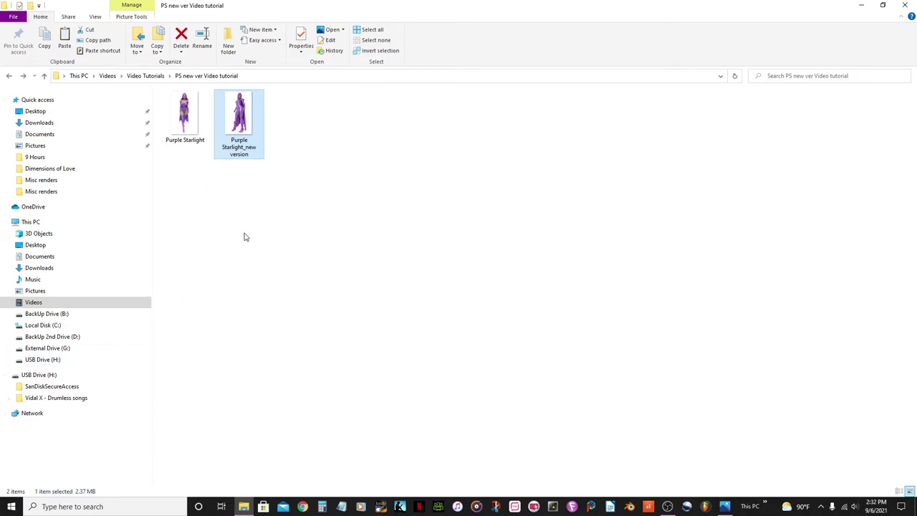
- View and close the original Purple Starlight render, then open Purple Starlight_new version in Photos
double_click(188, 121)
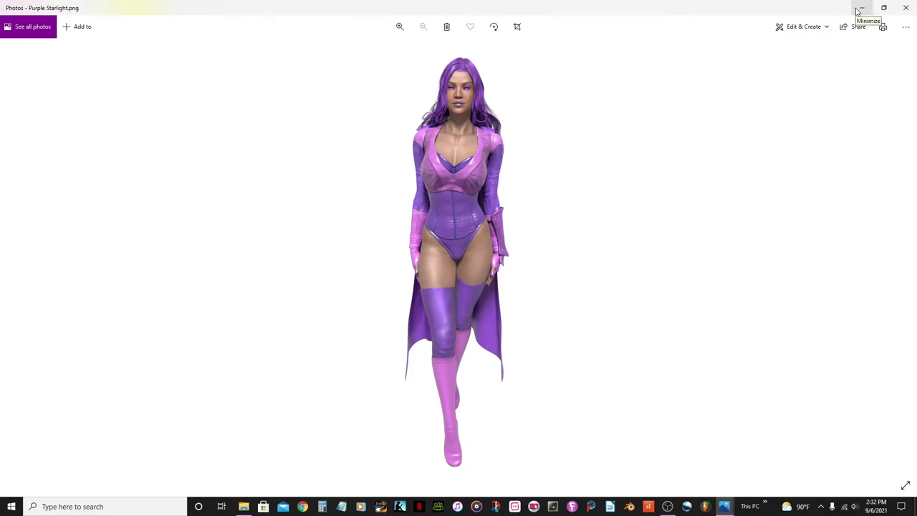
click(906, 8)
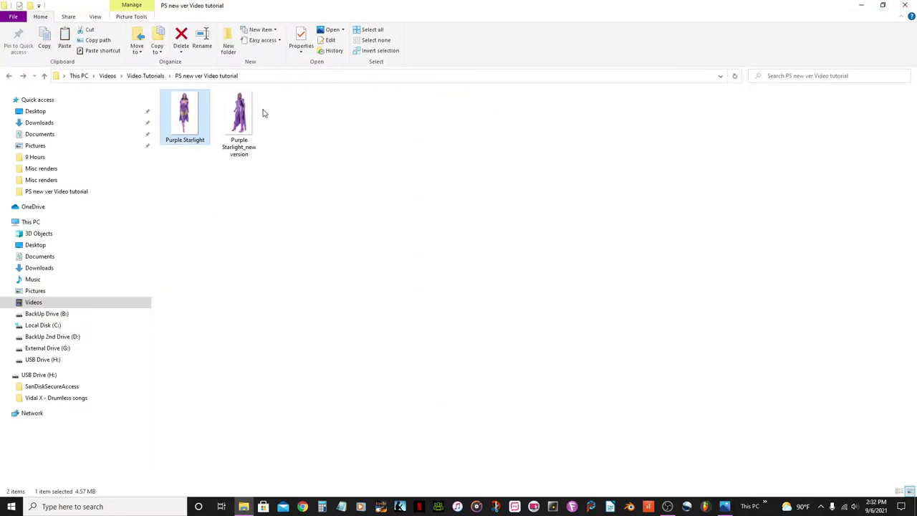
double_click(240, 114)
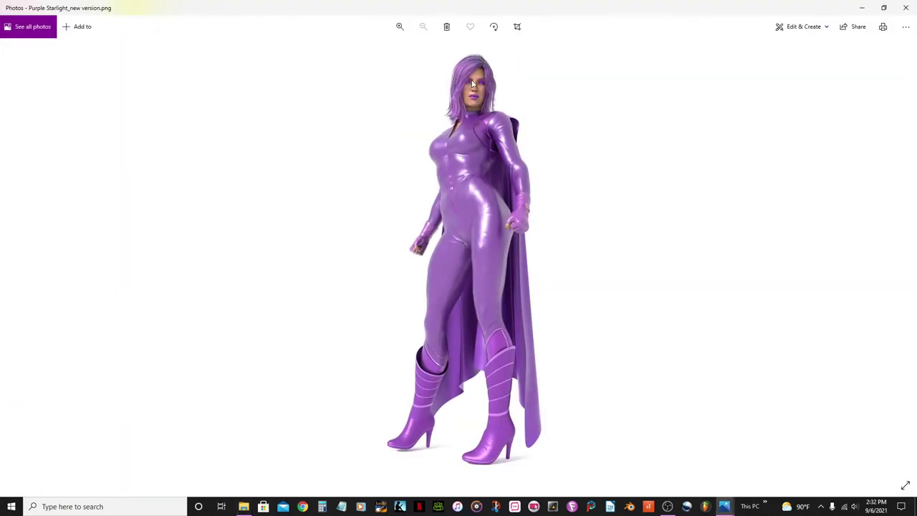
- Zoom in and out on the new-version render to study the face and body
ctrl+scroll(473, 84, up, 4)
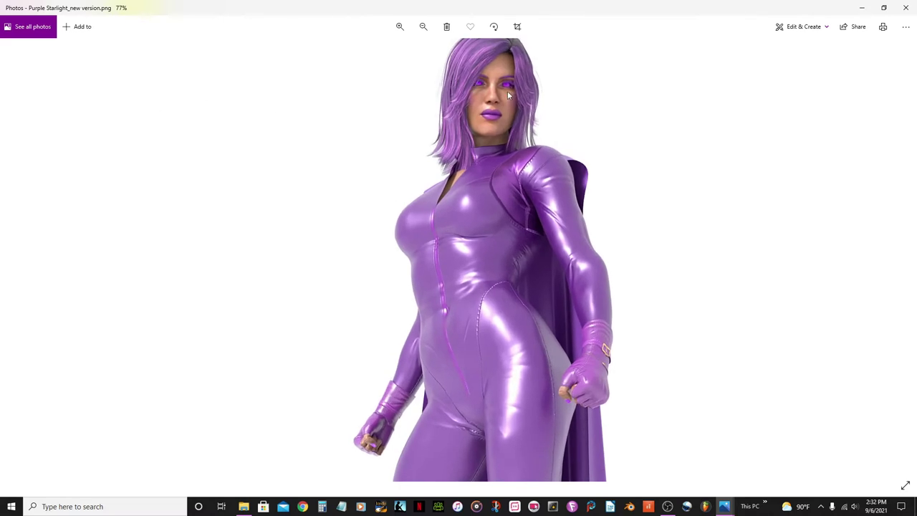
ctrl+scroll(507, 125, down, 4)
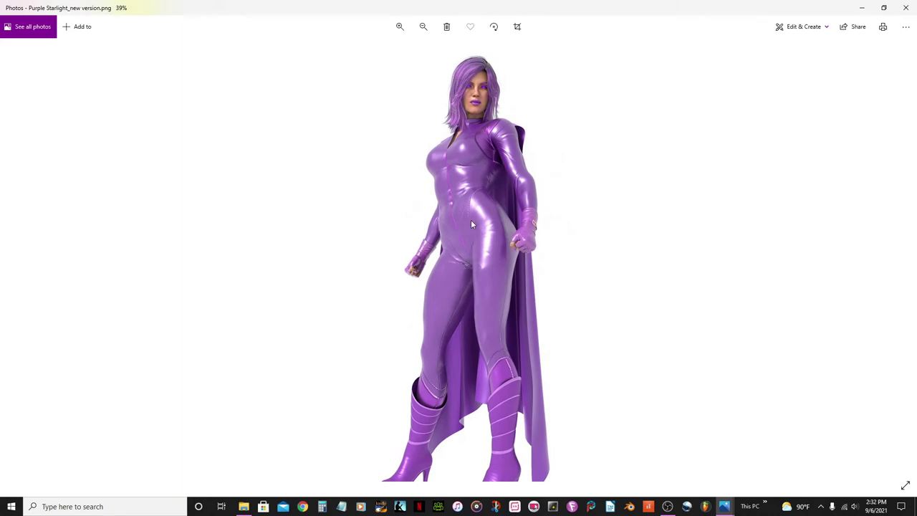
ctrl+scroll(496, 141, up, 2)
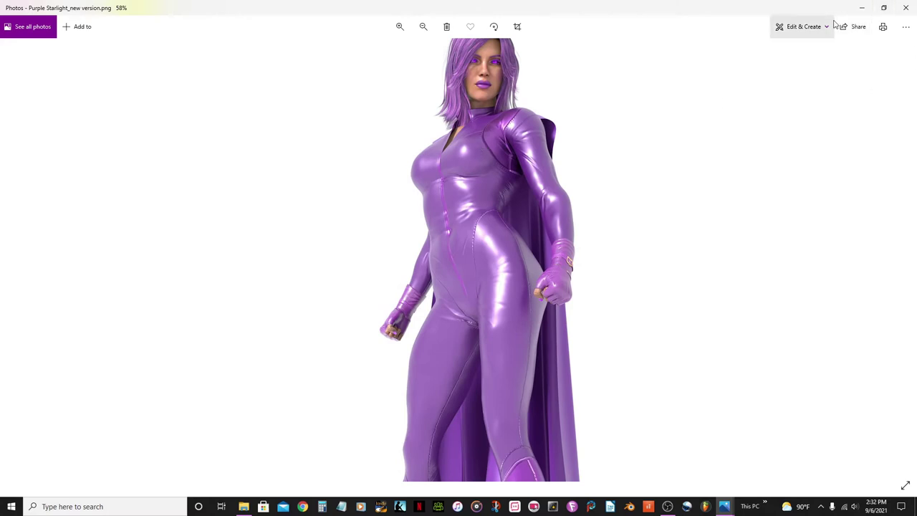
- Launch Character Creator 3 and minimize Photos and File Explorer
click(438, 506)
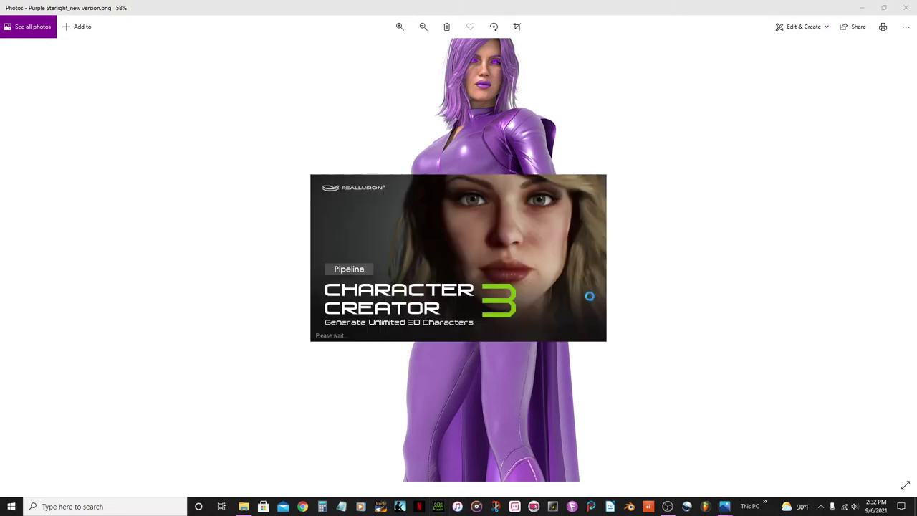
click(860, 13)
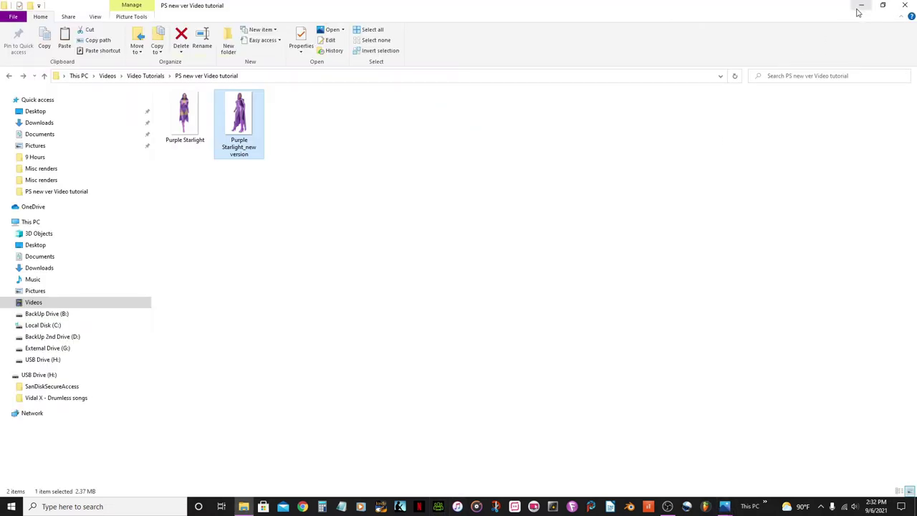
click(860, 9)
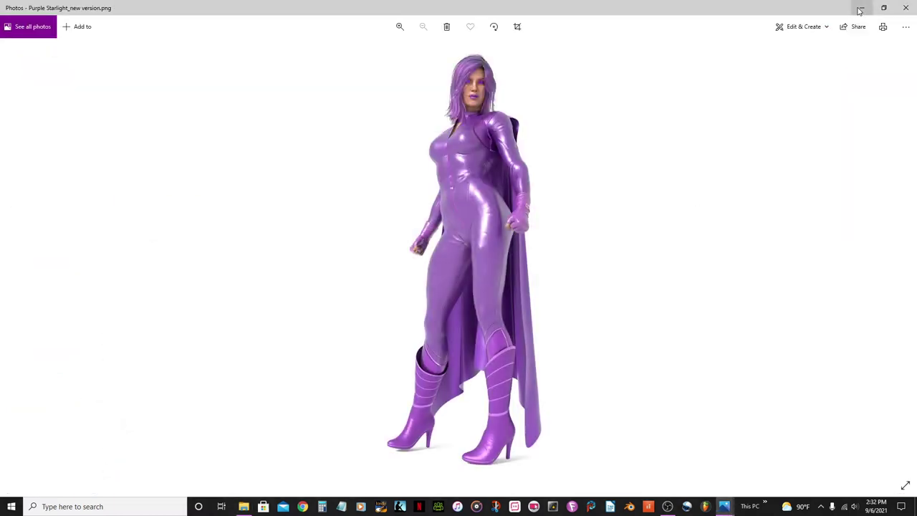
click(860, 9)
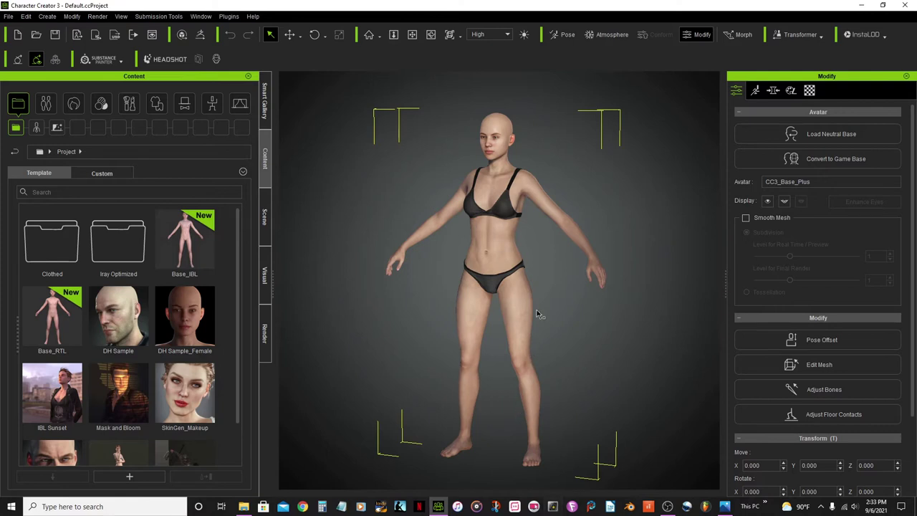
- Compare the CC3_Base_Plus avatar with the reference render, then browse the avatar presets
click(718, 510)
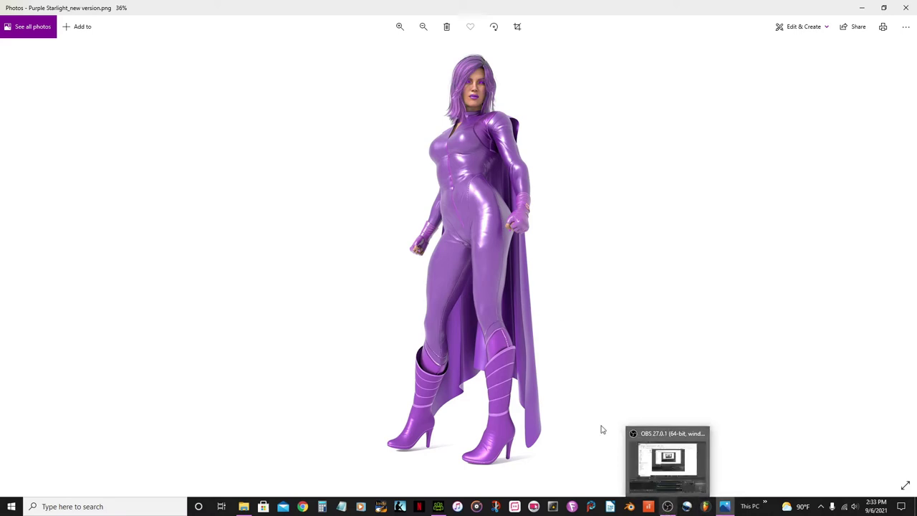
click(438, 506)
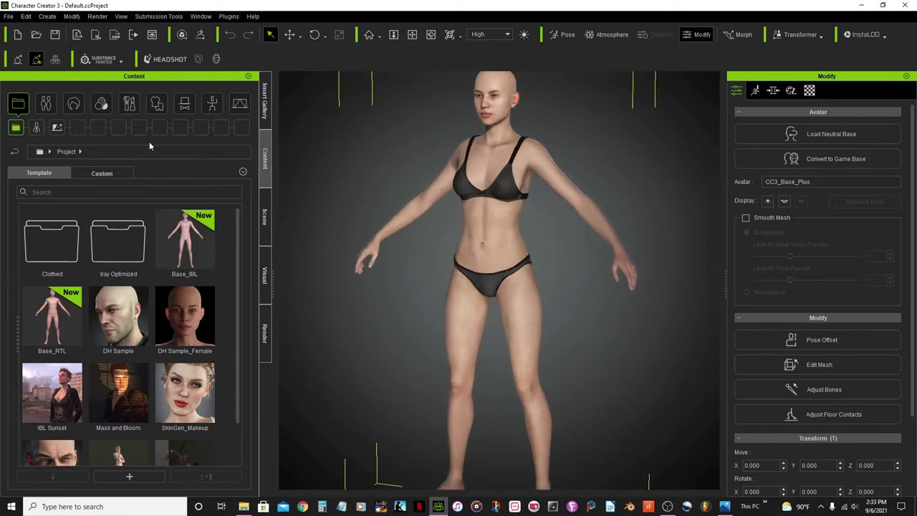
click(46, 103)
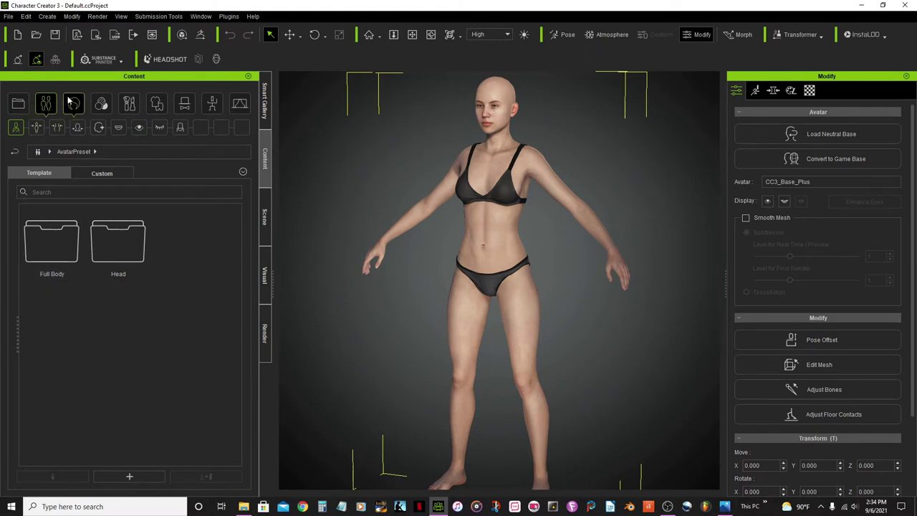
- Apply the Strong Female full-body morph from the Repack for CC3+ folder
click(35, 133)
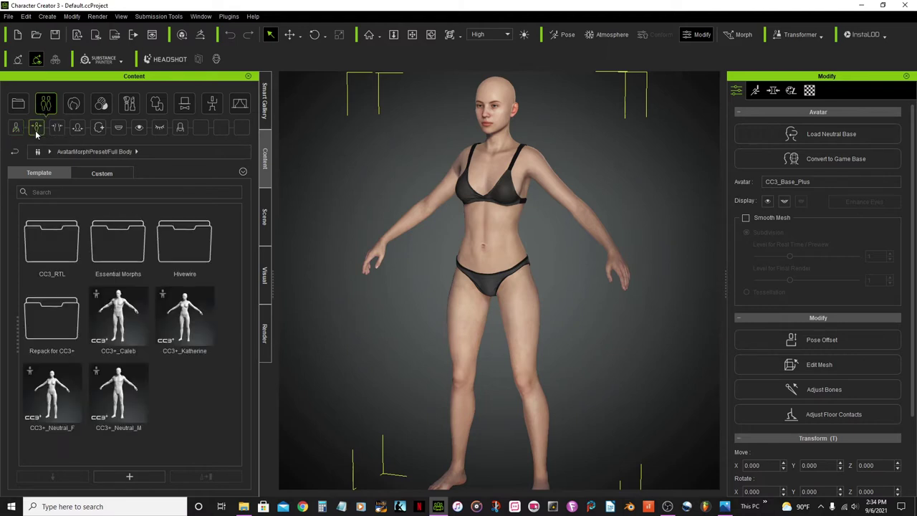
double_click(55, 327)
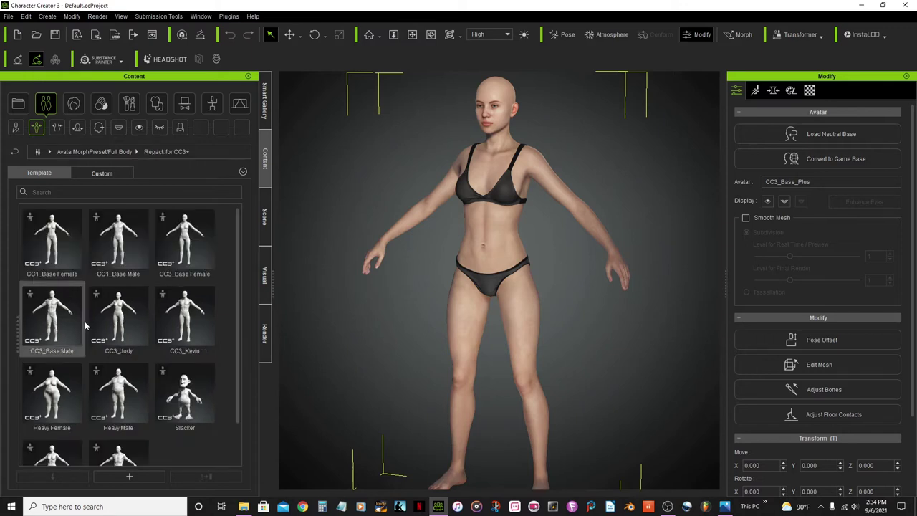
scroll(136, 344, down, 2)
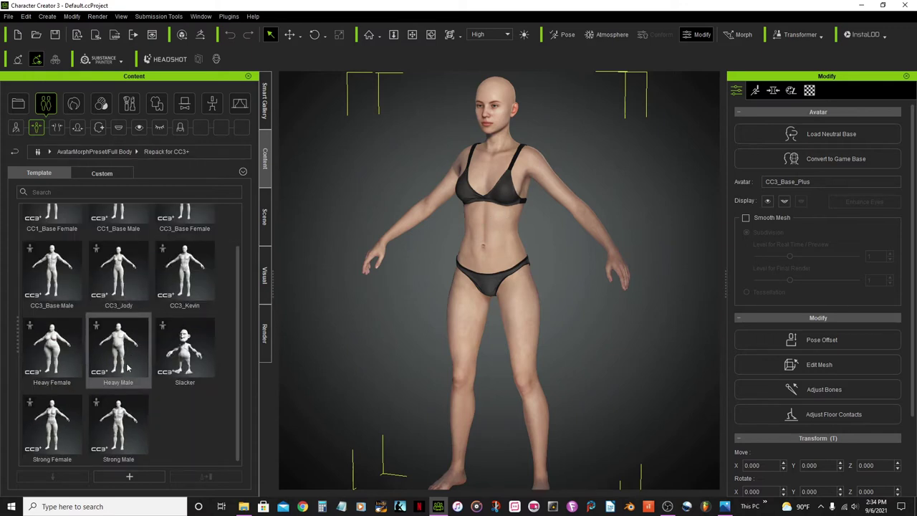
double_click(47, 431)
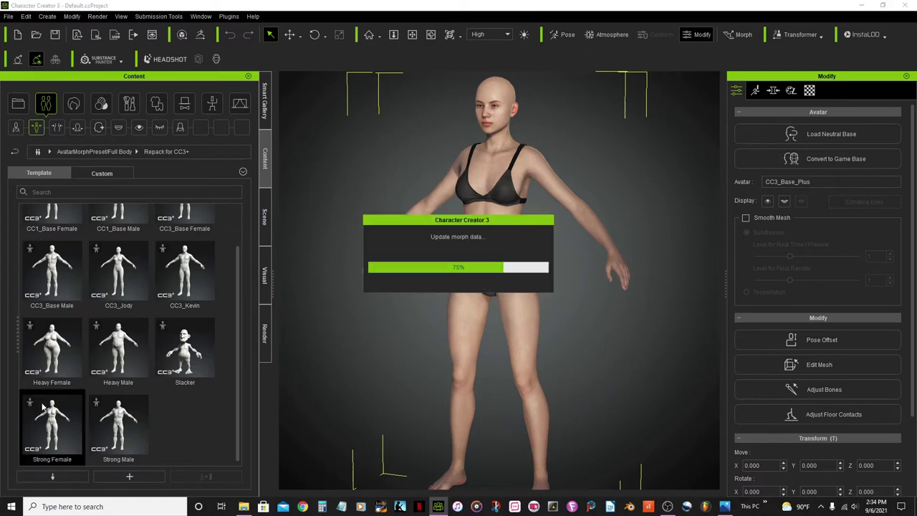
click(432, 34)
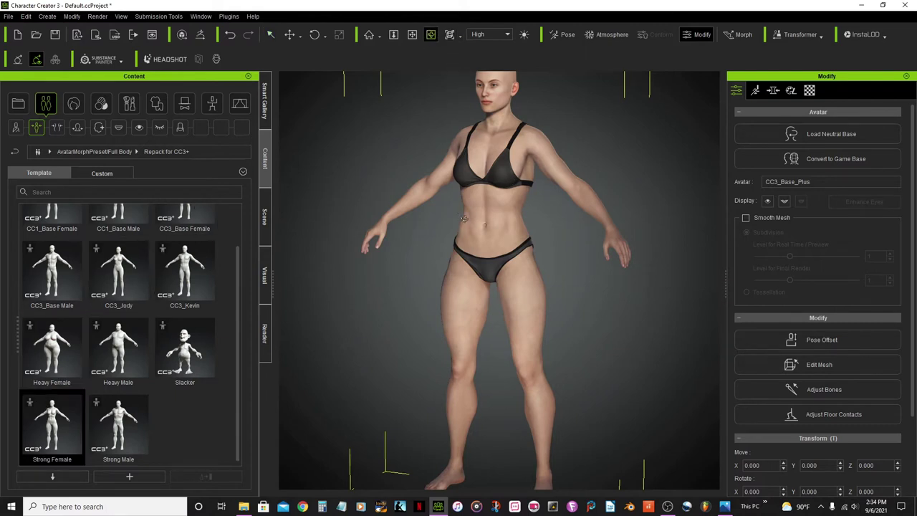
- Orbit, pan and zoom from a front view of the muscular body to a face close-up
drag(464, 218, 550, 218)
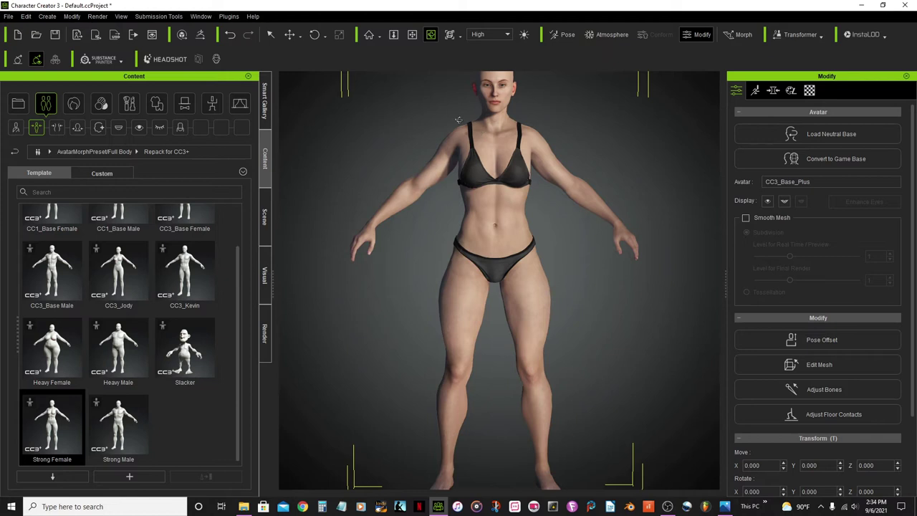
click(412, 35)
drag(456, 195, 475, 211)
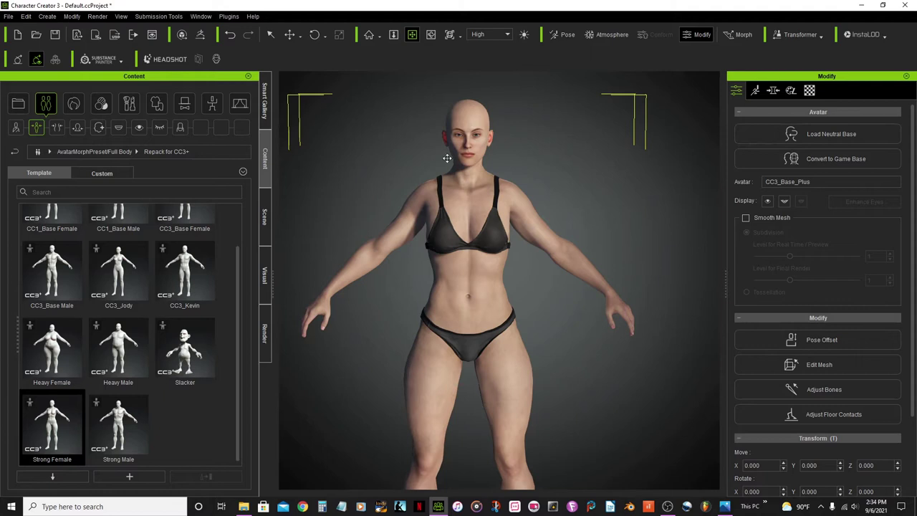
click(430, 34)
drag(494, 344, 534, 356)
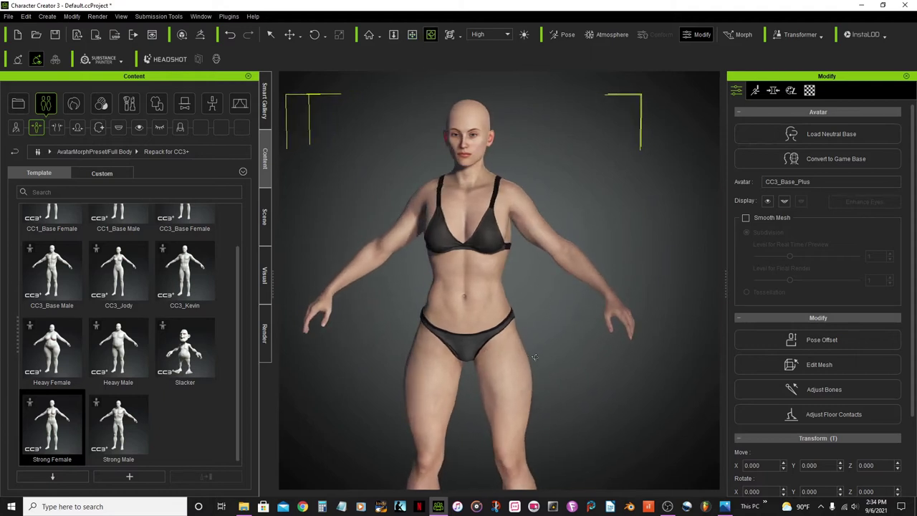
click(411, 34)
drag(487, 267, 505, 253)
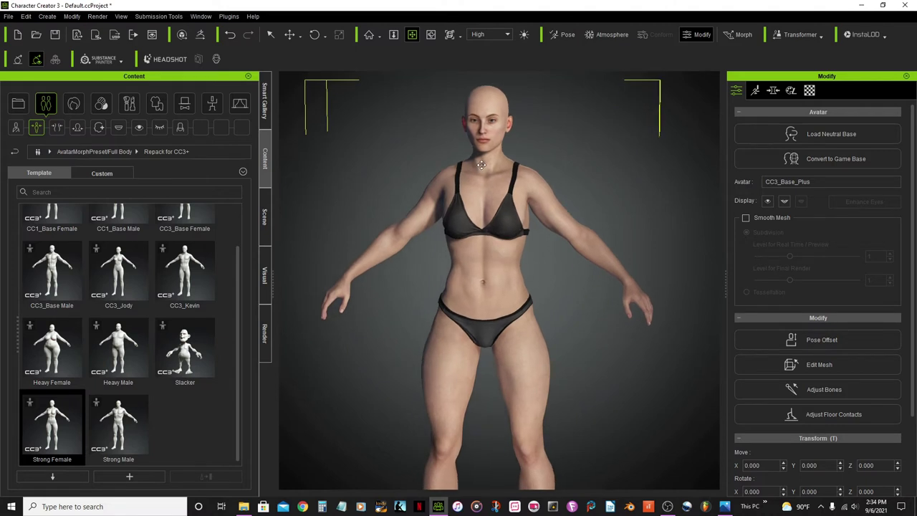
scroll(481, 165, up, 3)
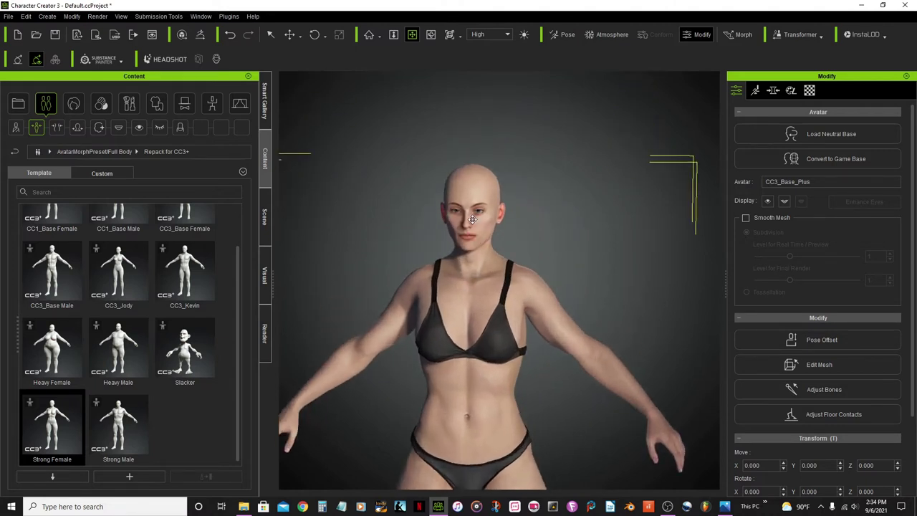
scroll(472, 219, up, 4)
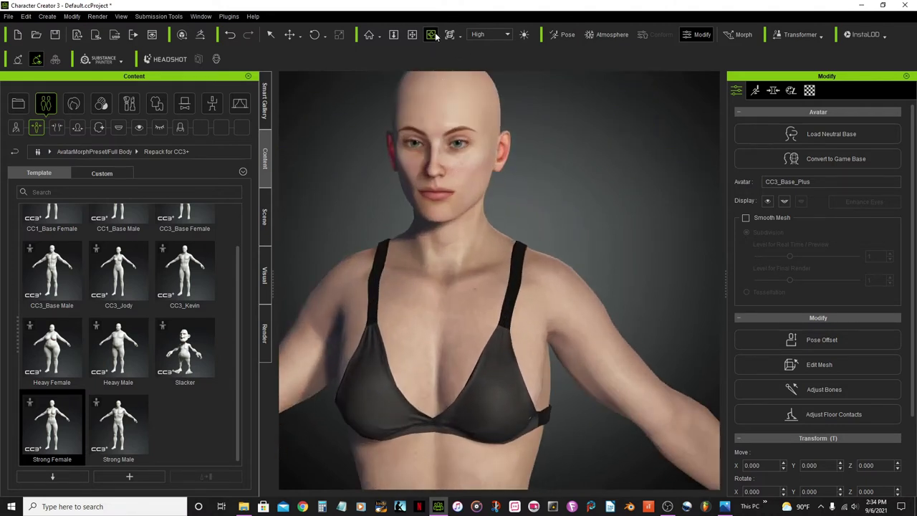
click(431, 35)
drag(468, 214, 494, 217)
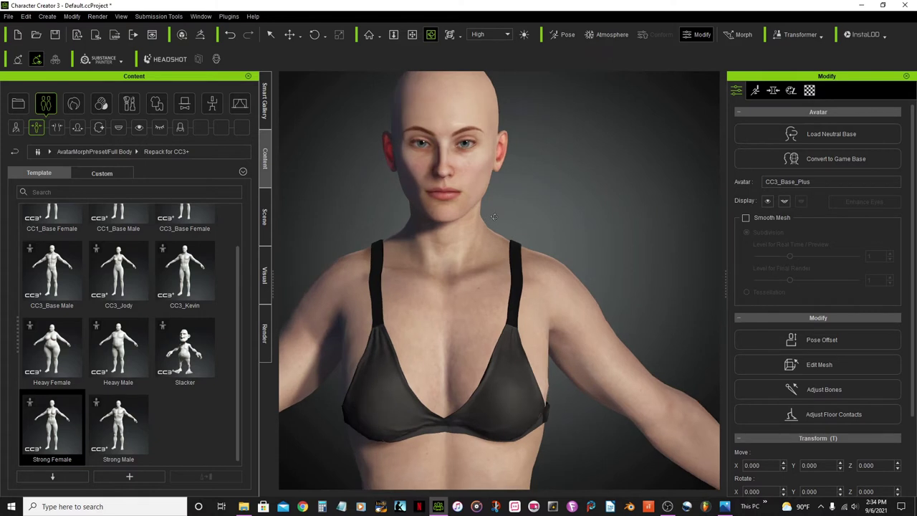
click(411, 34)
scroll(505, 219, up, 3)
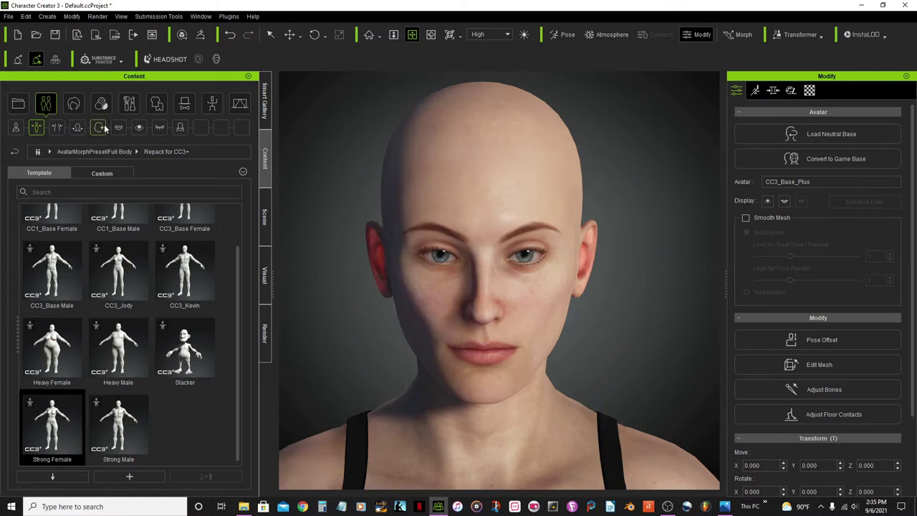
- Apply the CC3_Base Female head preset from the Repack for CC3+ head morphs
click(77, 129)
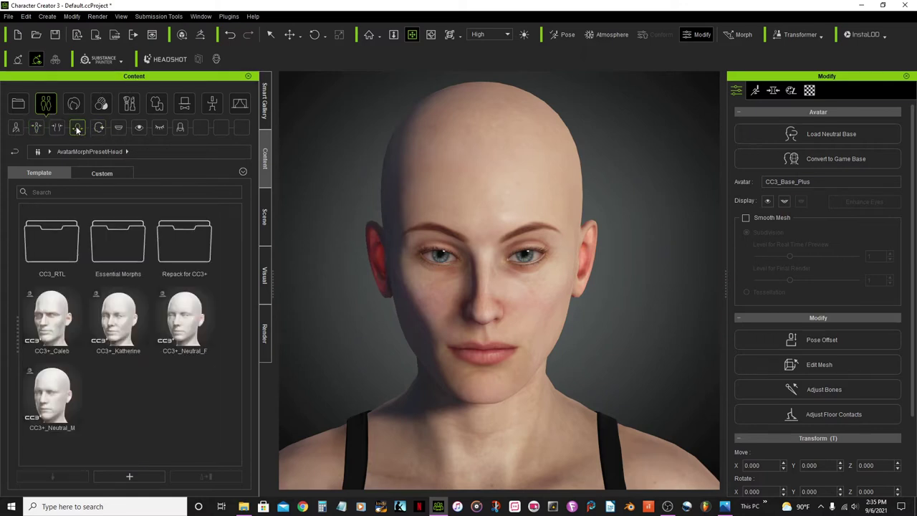
double_click(181, 249)
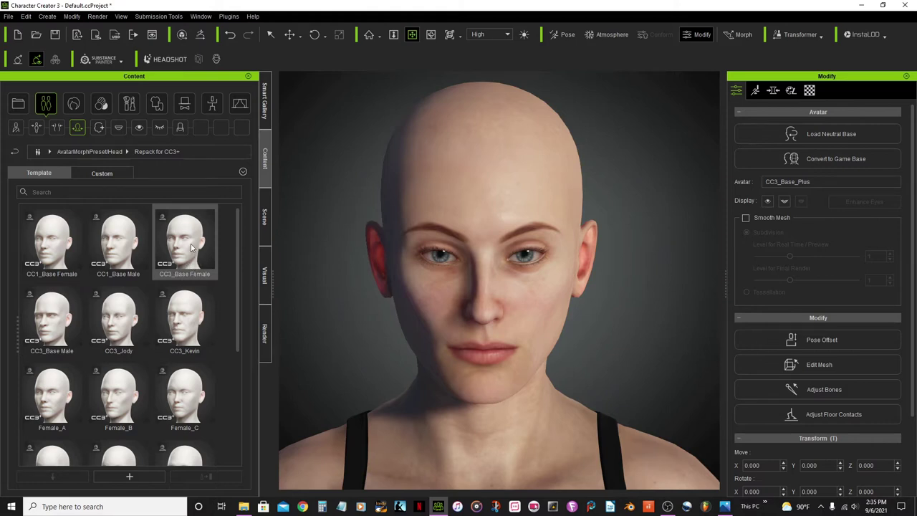
double_click(191, 248)
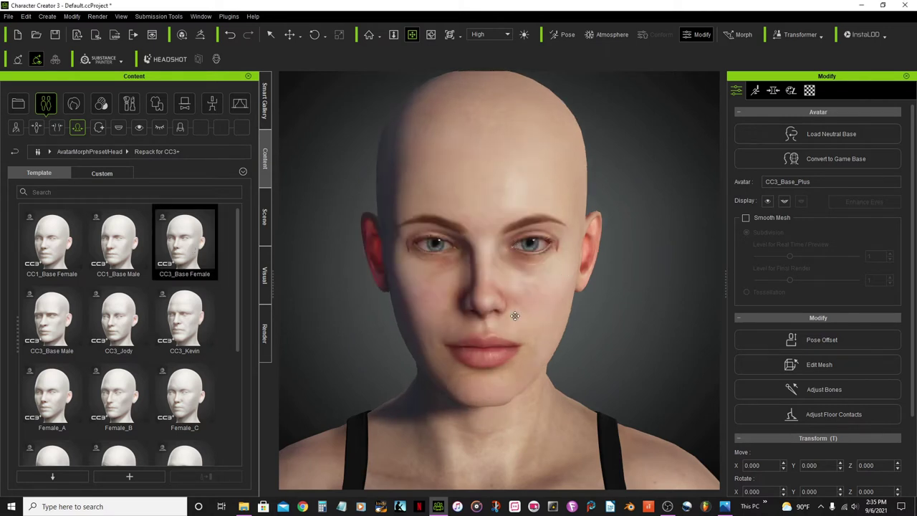
scroll(514, 308, up, 5)
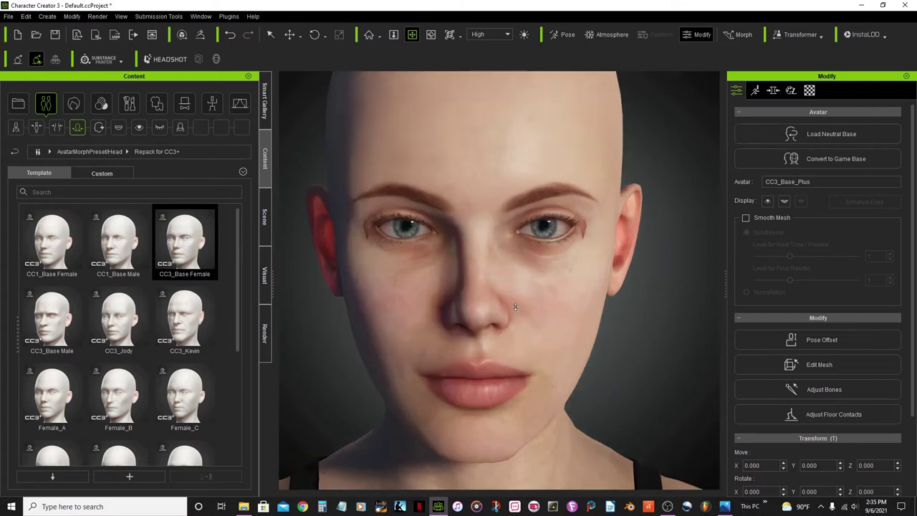
scroll(515, 308, up, 2)
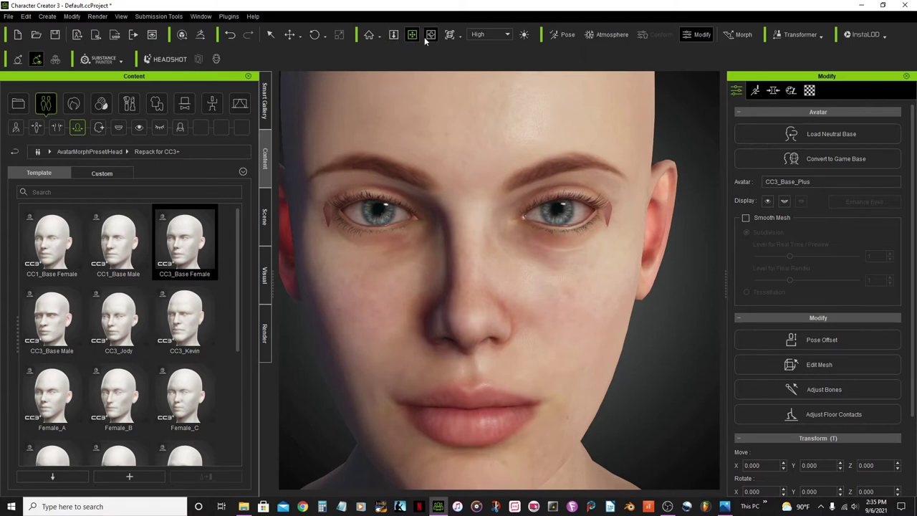
scroll(575, 268, up, 5)
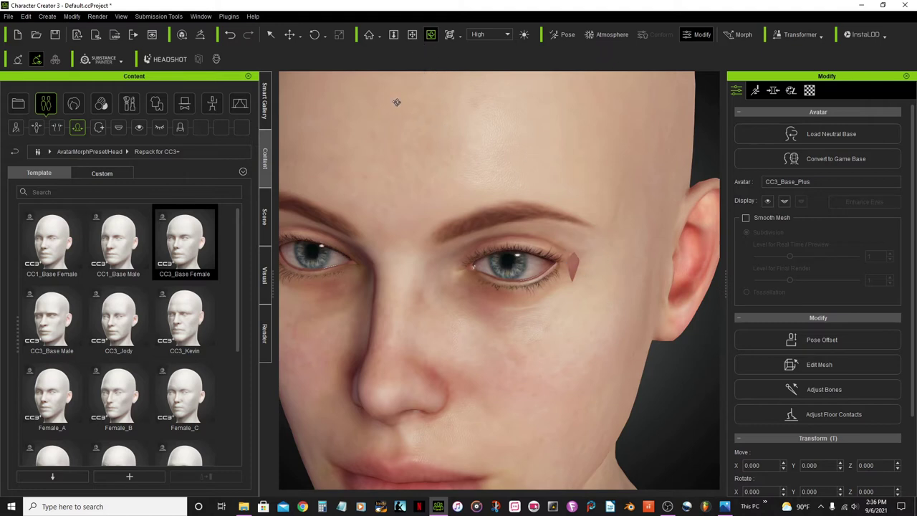
scroll(504, 270, down, 3)
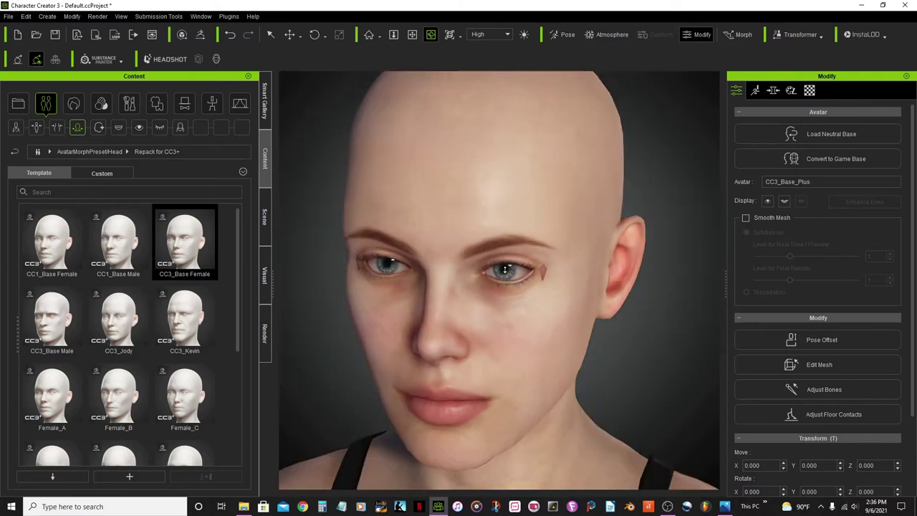
scroll(504, 269, up, 3)
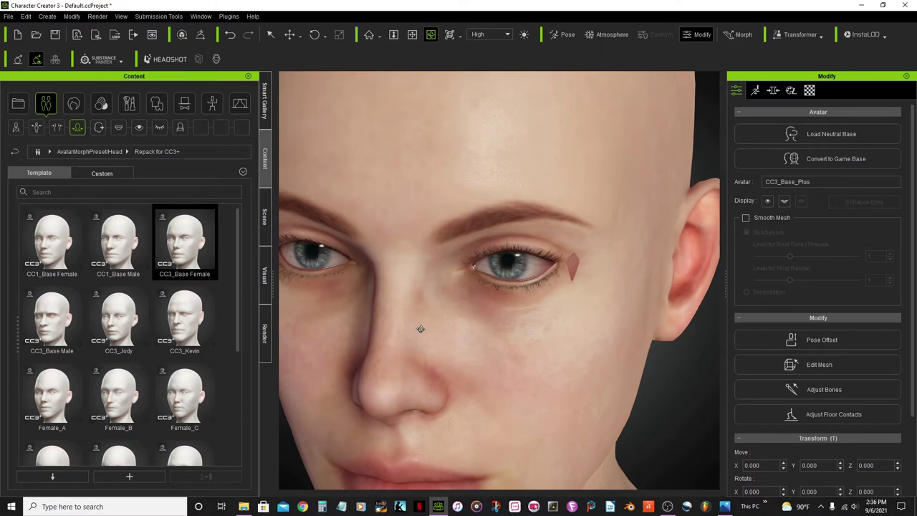
scroll(546, 333, down, 3)
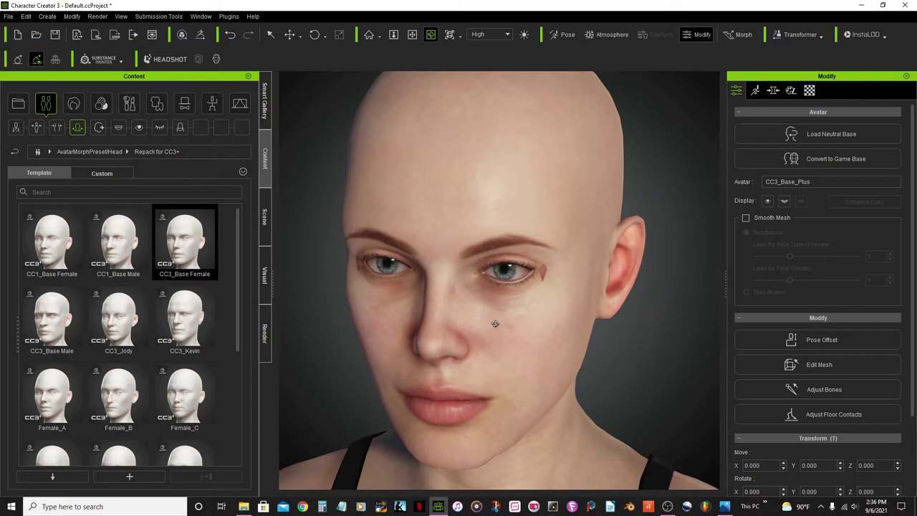
scroll(497, 322, up, 4)
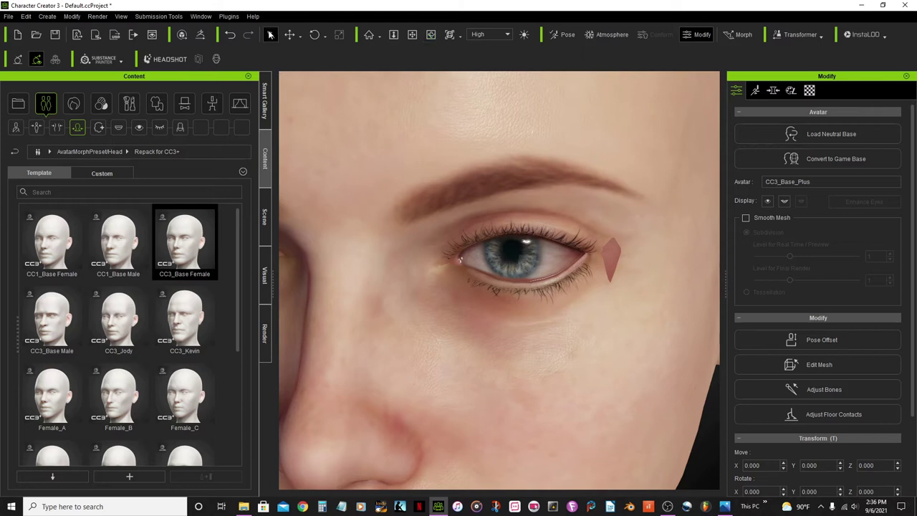
scroll(504, 159, down, 2)
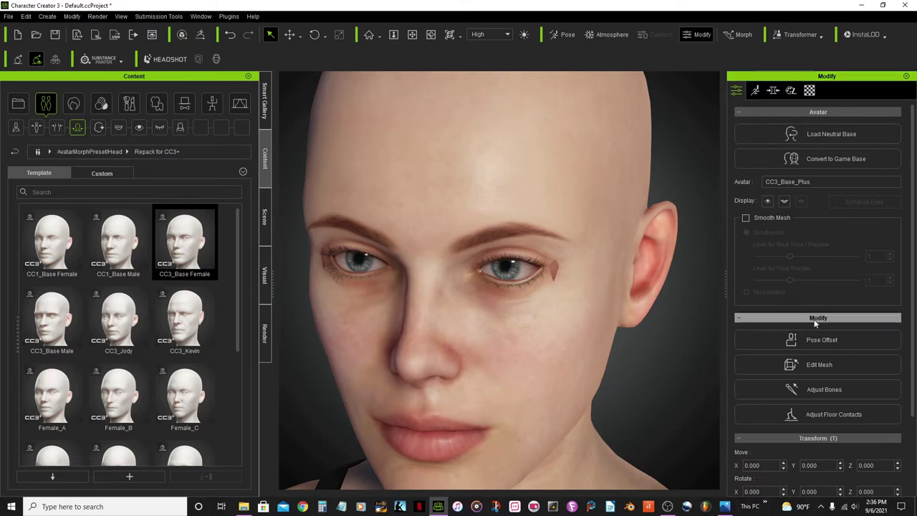
click(819, 365)
- Select the outer eye-corner vertices and move them inward along X to hide the red wedge
scroll(638, 363, up, 5)
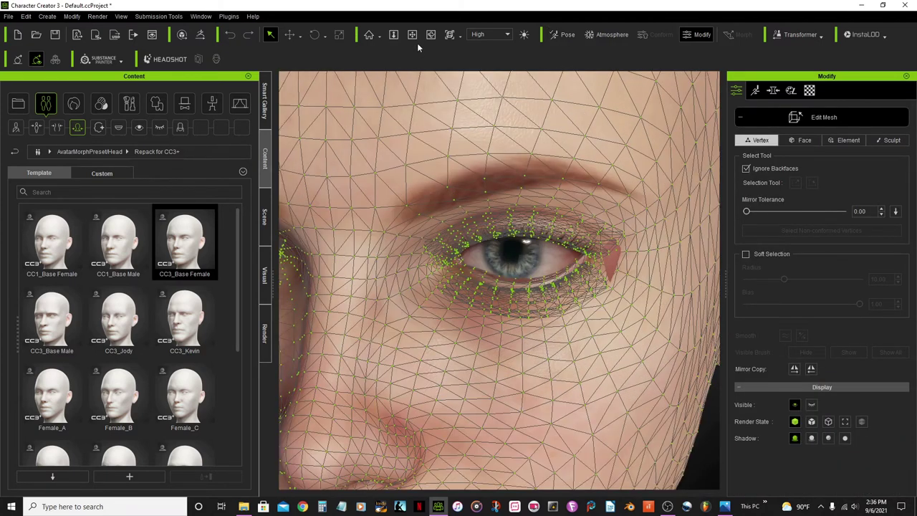
click(430, 34)
drag(630, 322, 548, 311)
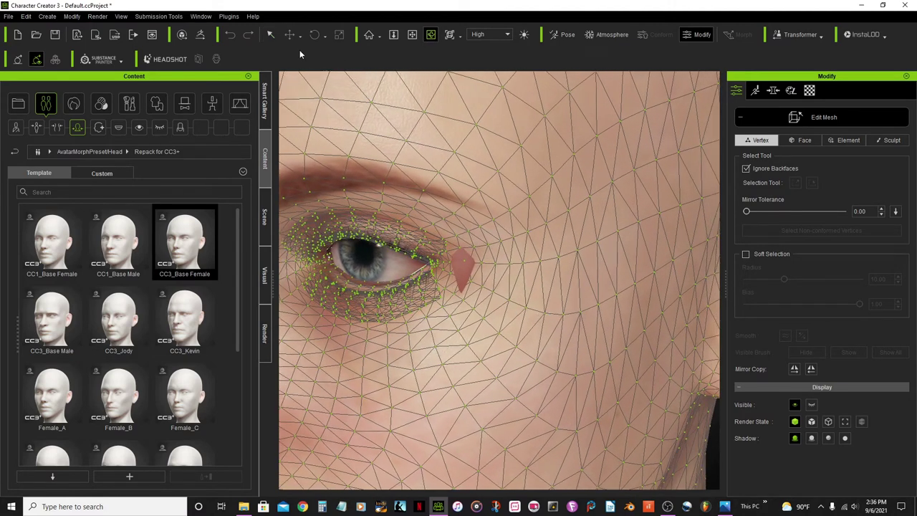
click(275, 36)
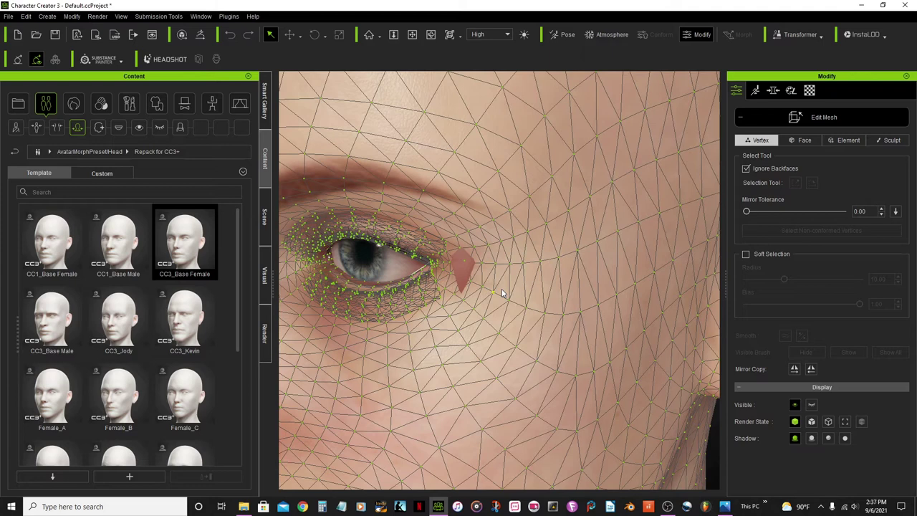
click(463, 262)
click(290, 34)
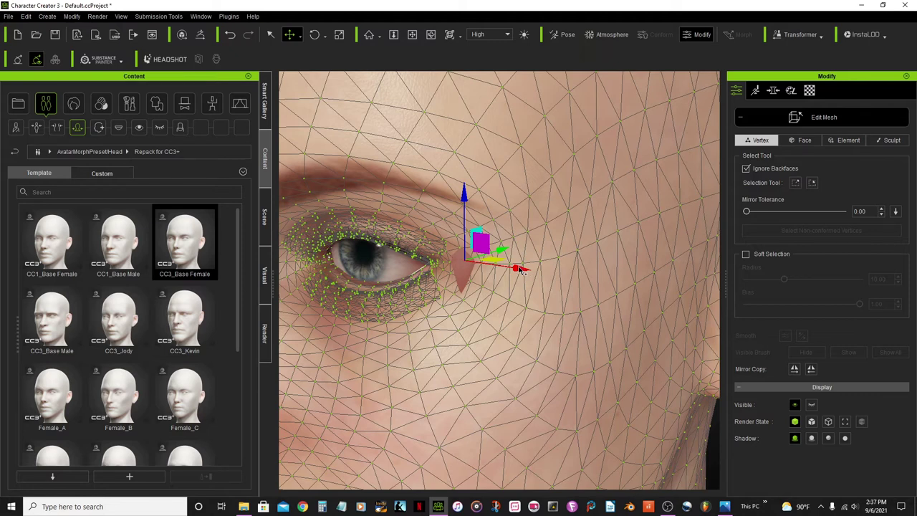
drag(521, 269, 506, 266)
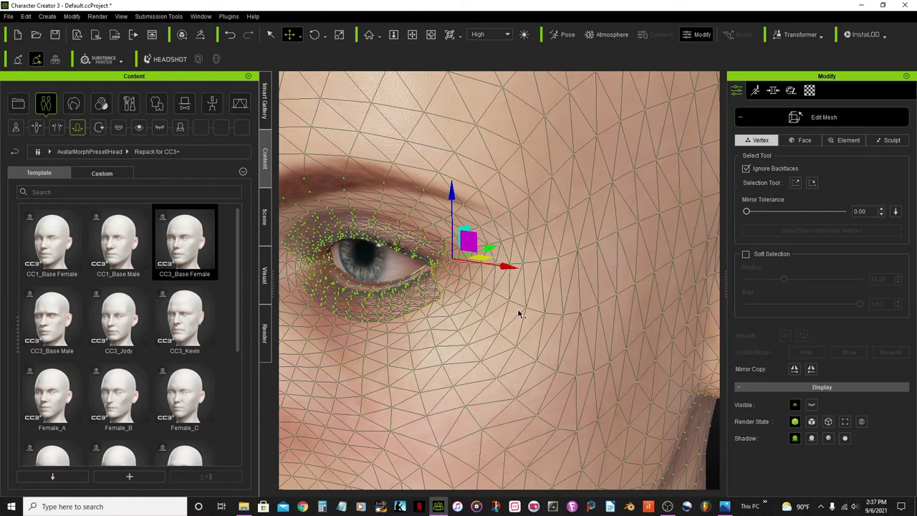
- Orbit around the side of the head to check the tucked eye corner
click(430, 34)
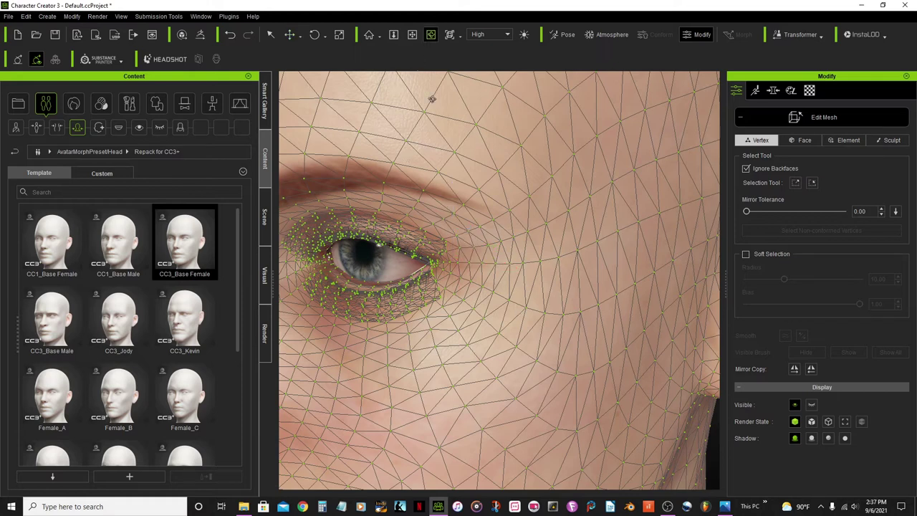
drag(454, 322, 530, 306)
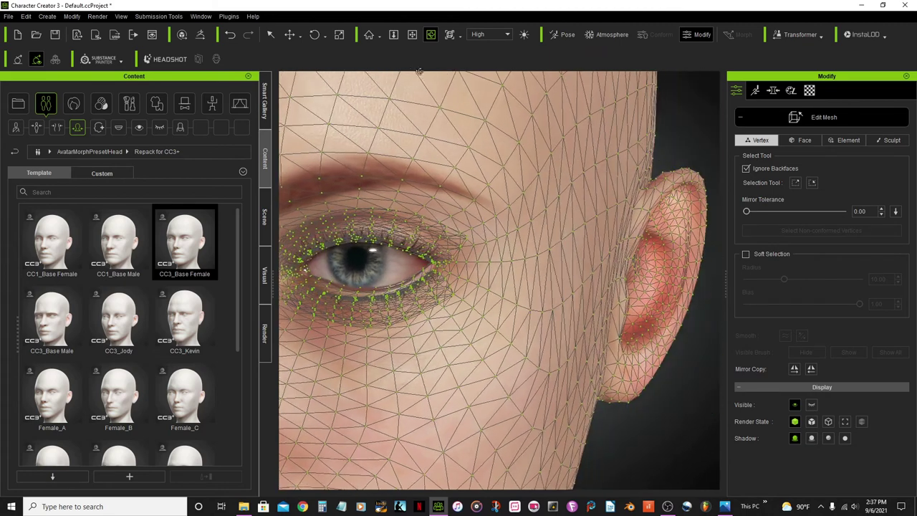
click(412, 34)
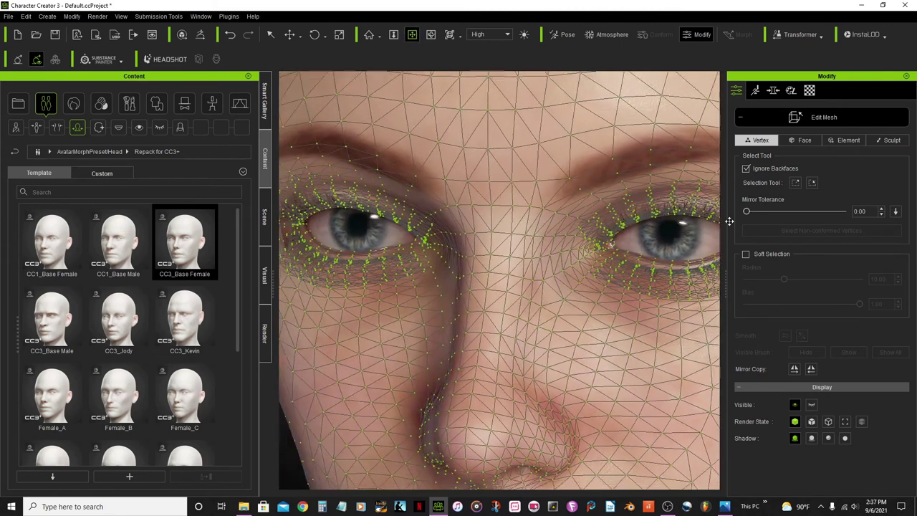
click(430, 34)
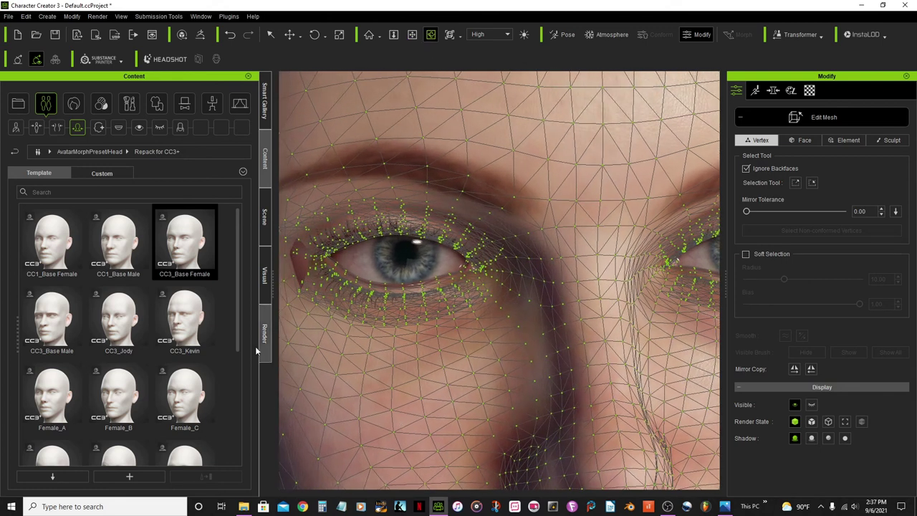
scroll(470, 267, down, 3)
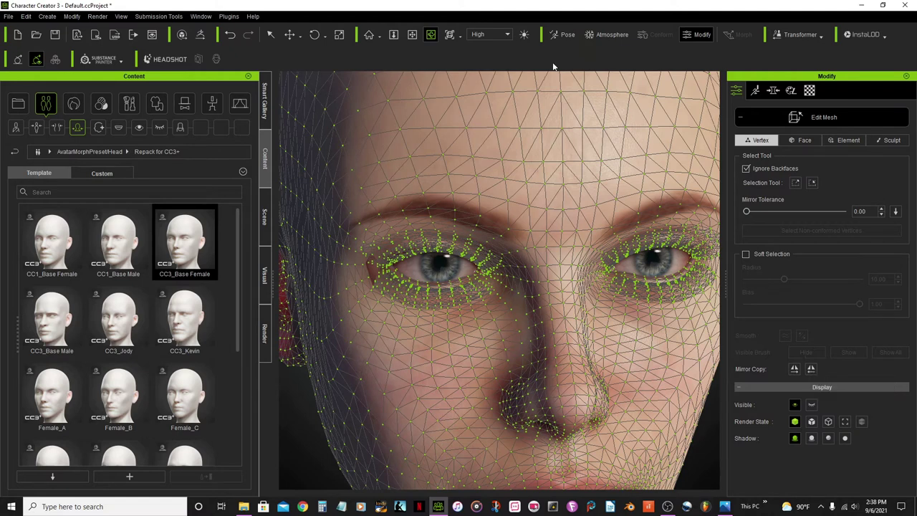
click(412, 34)
drag(551, 248, 463, 224)
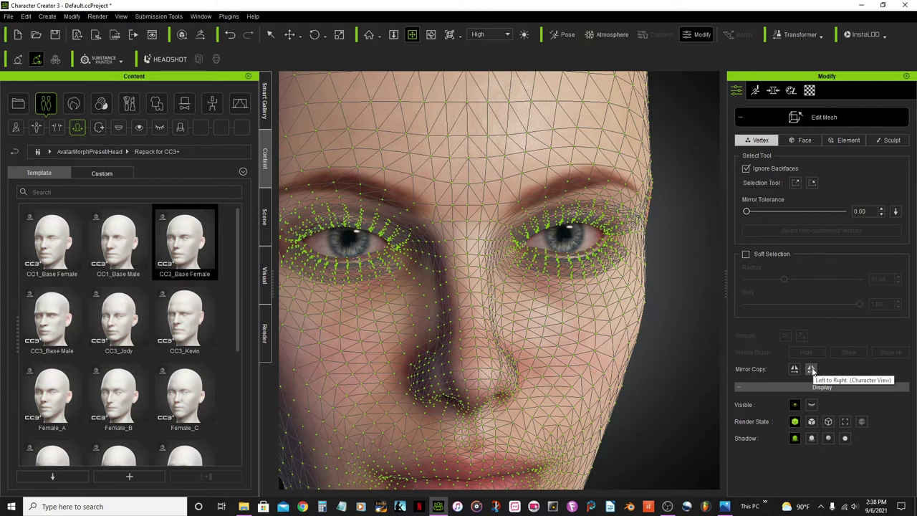
right_drag(485, 258, 358, 267)
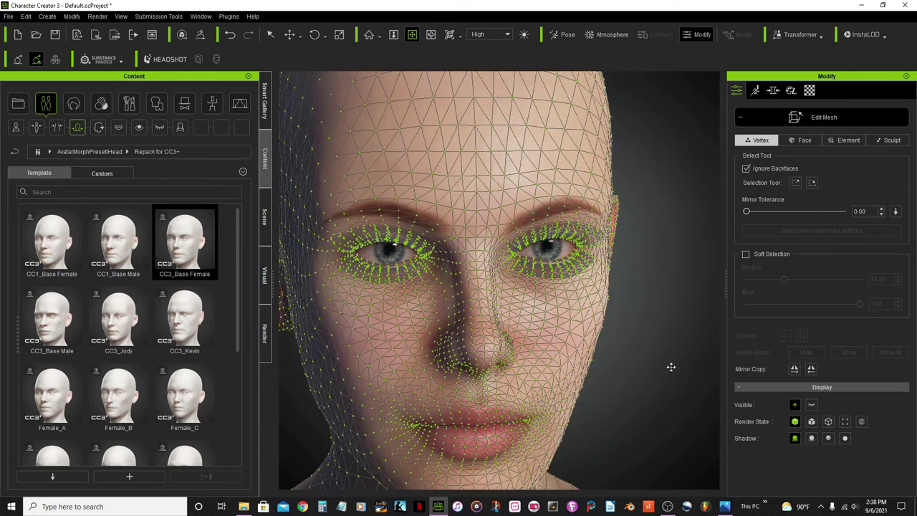
- Exit mesh editing and frame the face straight on
click(824, 117)
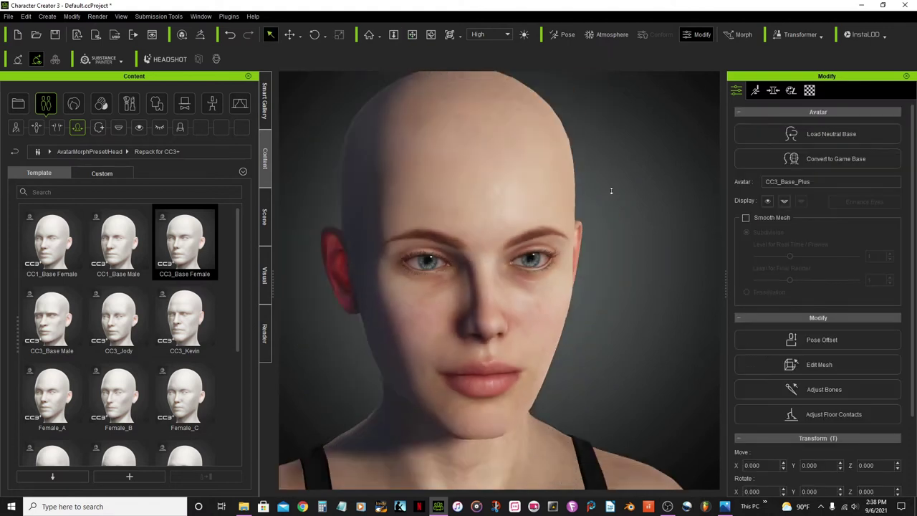
scroll(587, 215, down, 3)
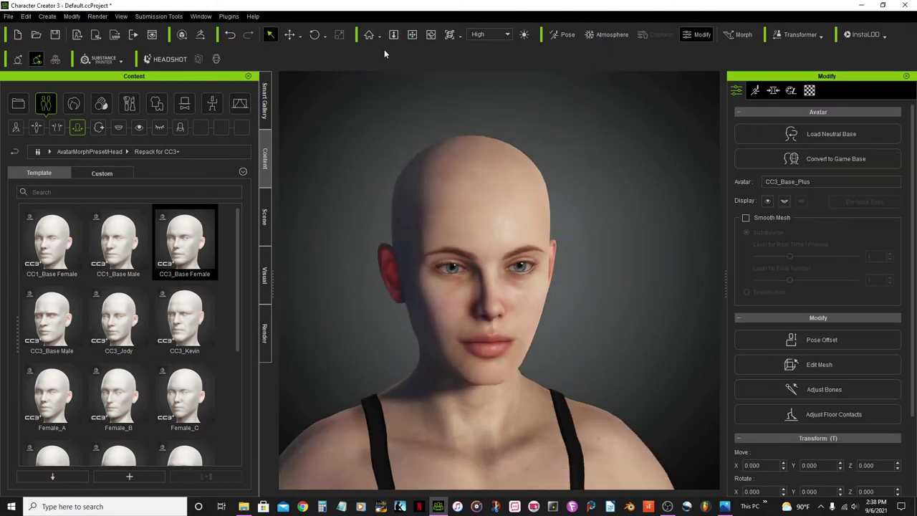
click(430, 35)
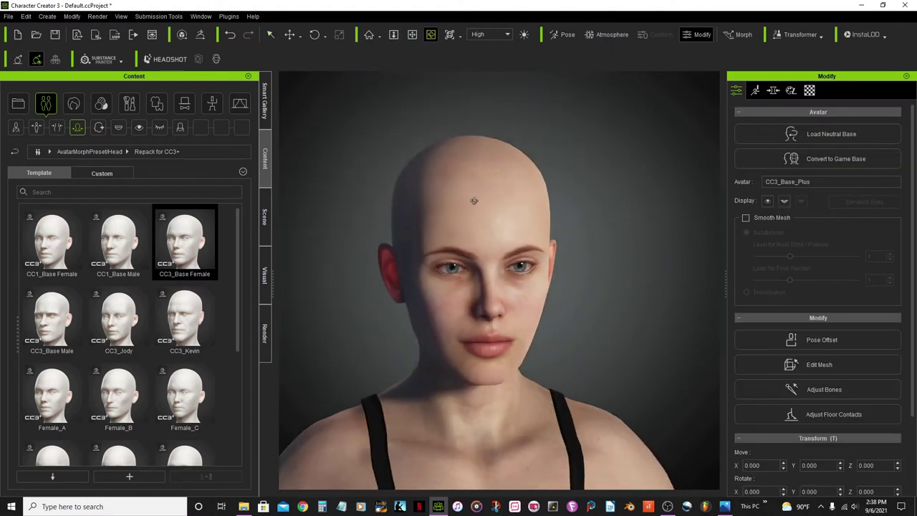
drag(474, 200, 489, 306)
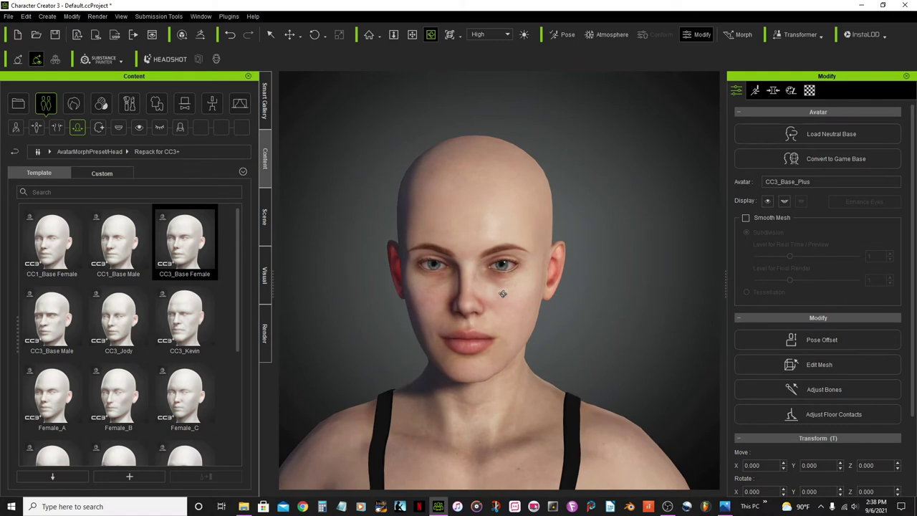
scroll(494, 280, up, 5)
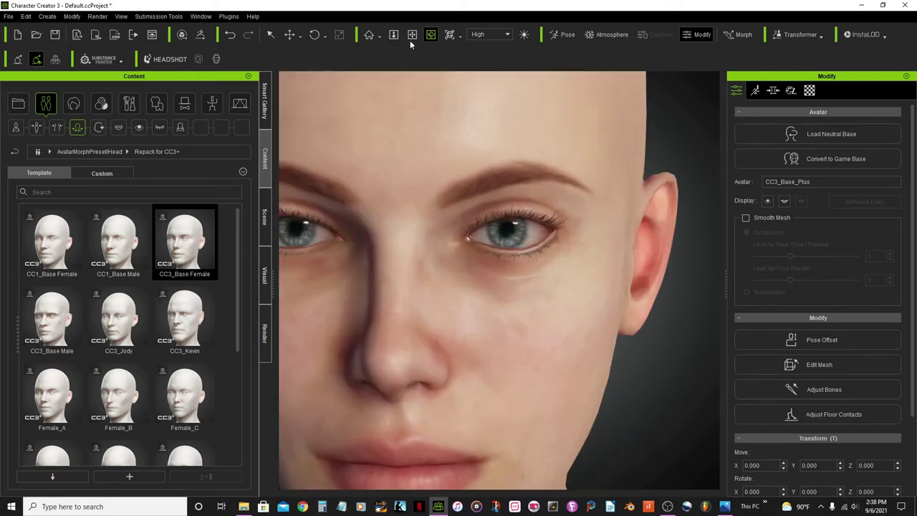
click(412, 35)
drag(461, 180, 520, 171)
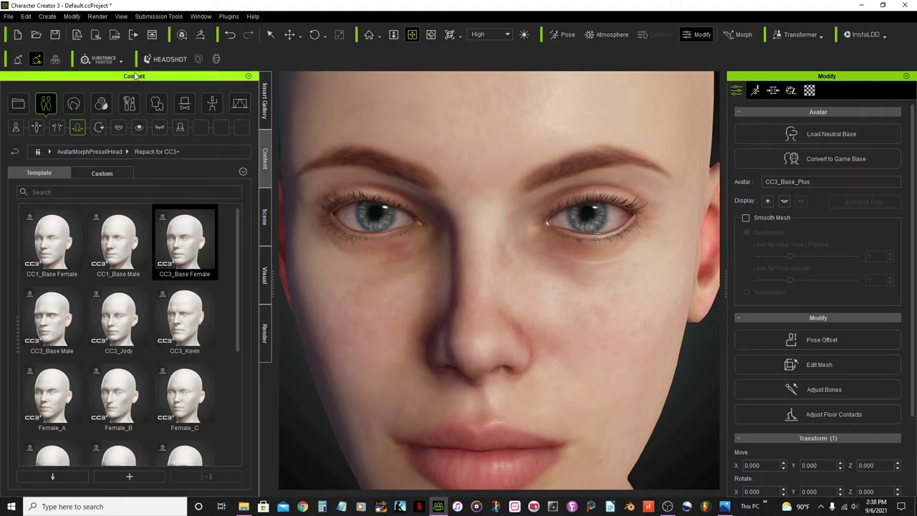
- Apply the Vampire Eye preset from Eye > Essential Morphs for red eyes
click(142, 132)
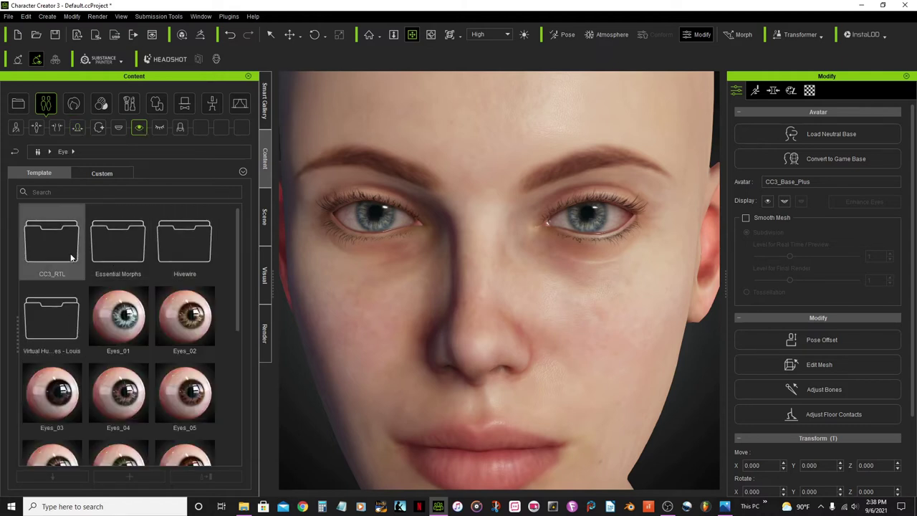
double_click(122, 246)
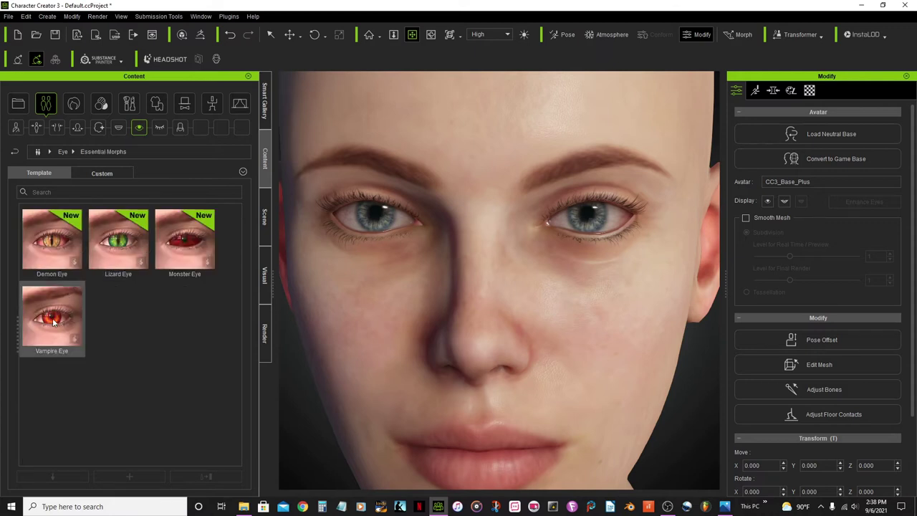
mouse_move(54, 321)
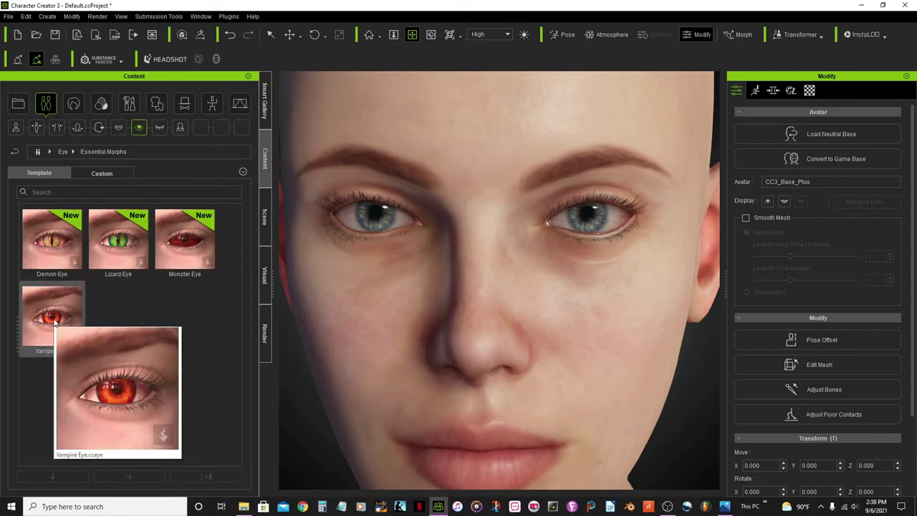
double_click(55, 321)
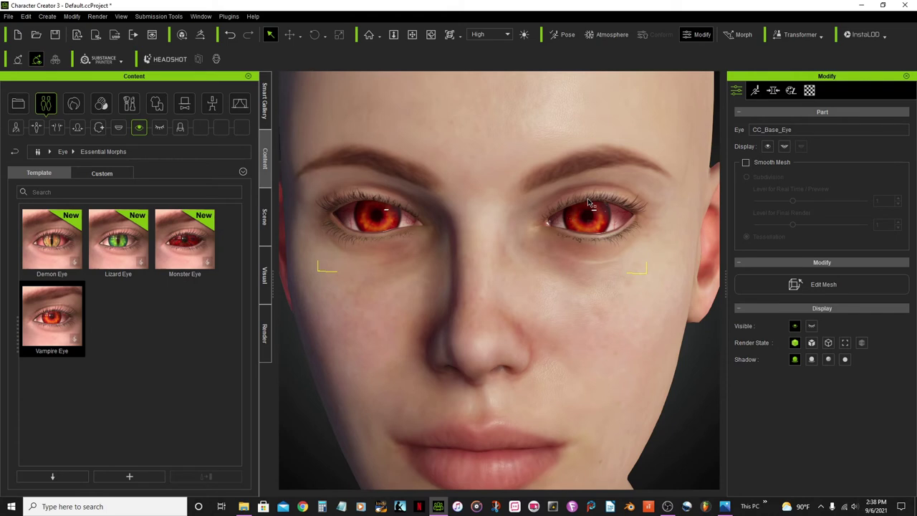
scroll(521, 272, down, 5)
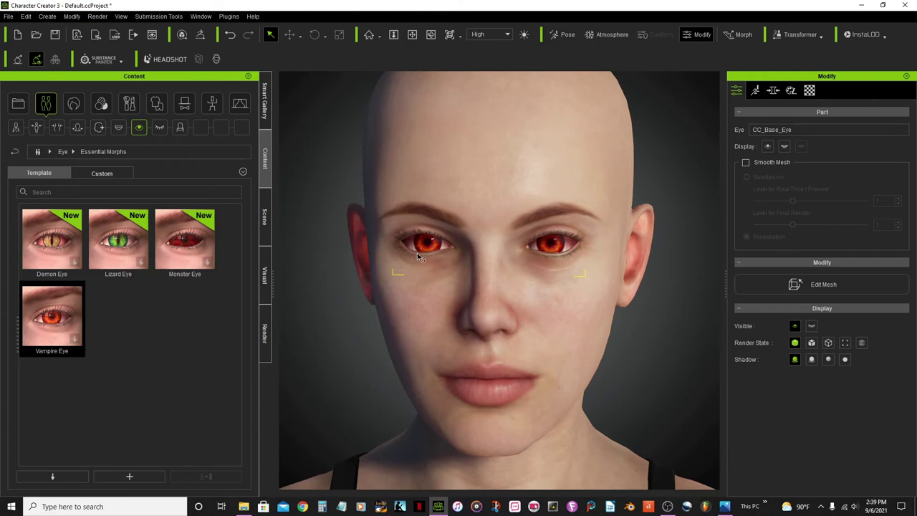
scroll(564, 302, down, 3)
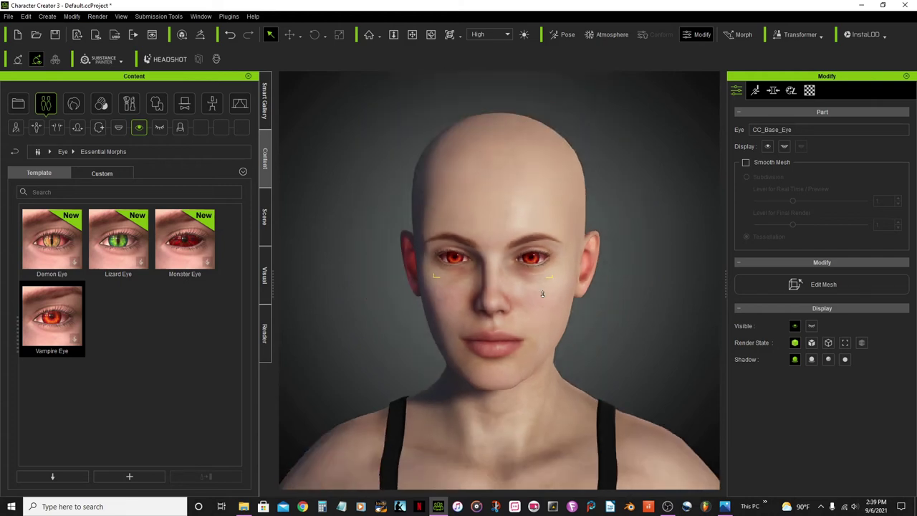
scroll(537, 298, up, 1)
click(431, 34)
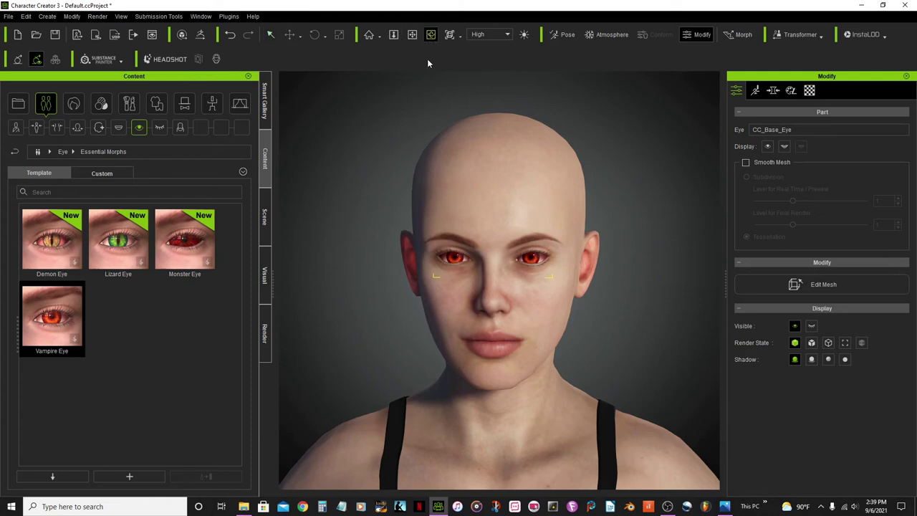
- Open the Hair > _Legacy > CC > SWAM hairstyle collection
mouse_move(447, 217)
mouse_down()
mouse_move(481, 219)
mouse_move(458, 219)
mouse_up()
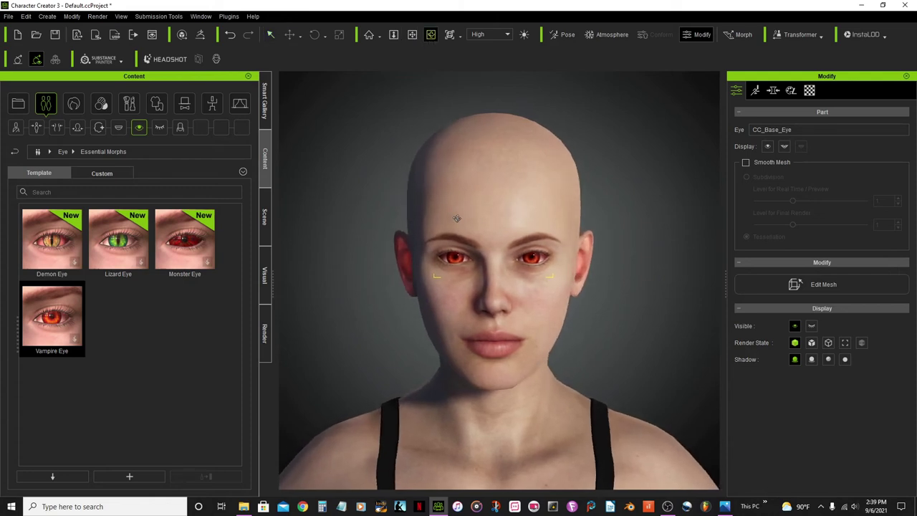
click(73, 105)
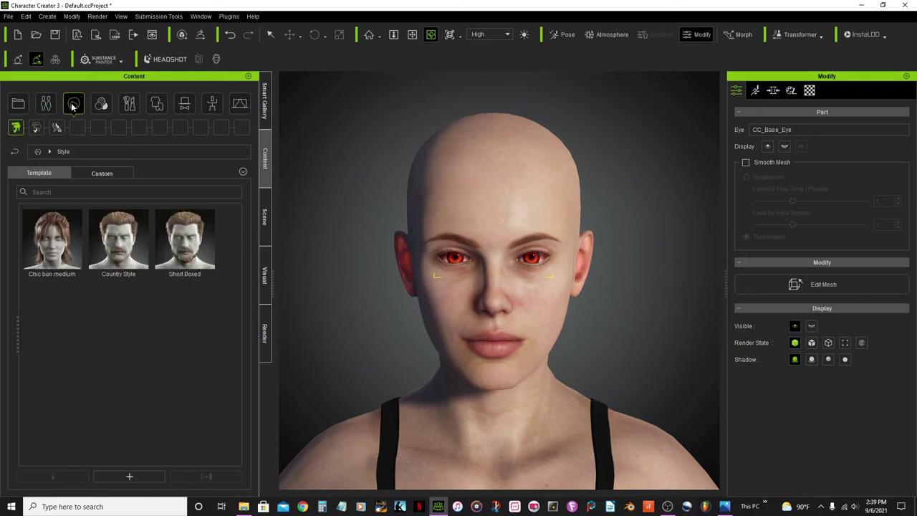
click(37, 130)
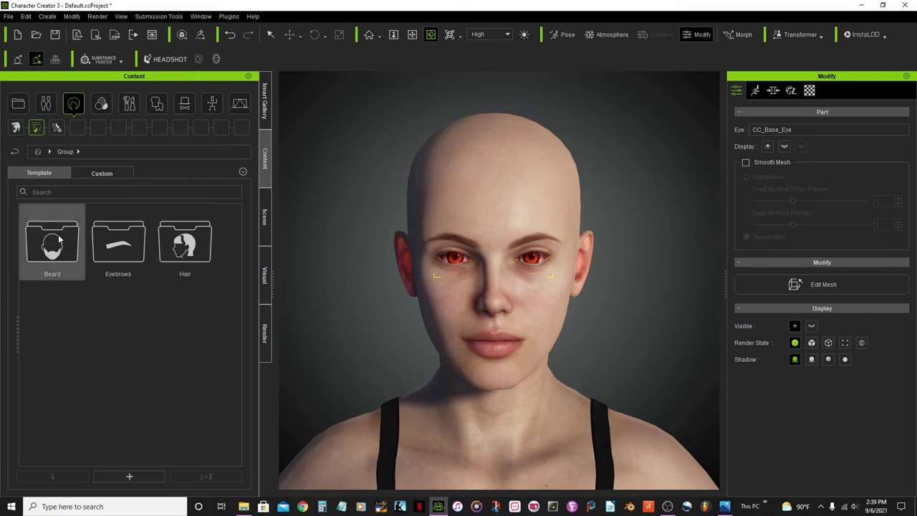
double_click(178, 258)
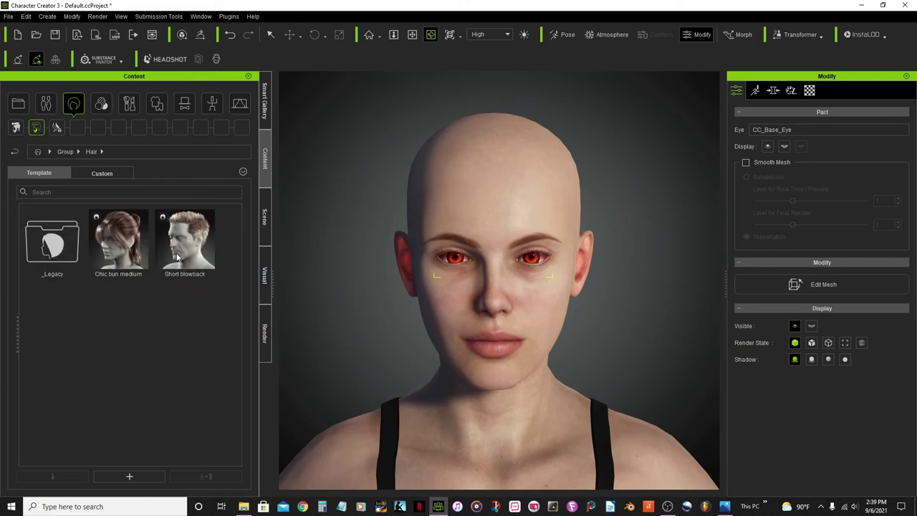
double_click(44, 255)
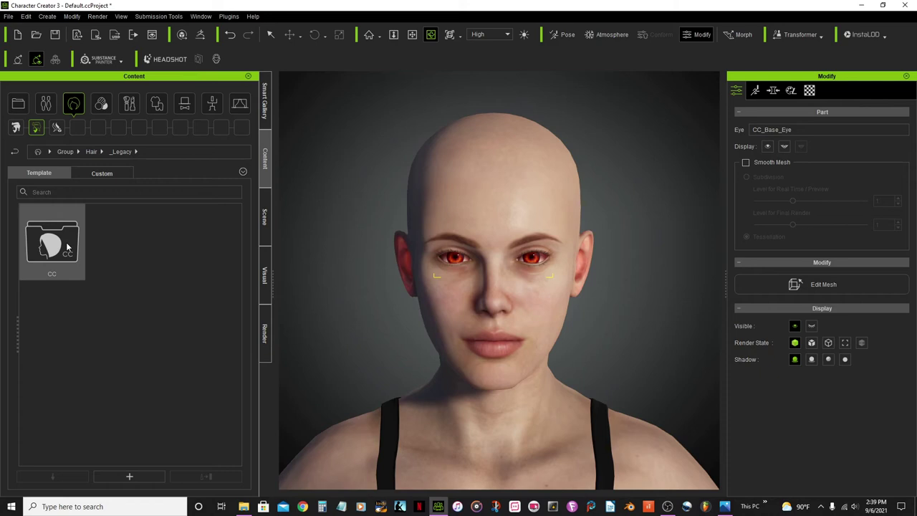
double_click(67, 247)
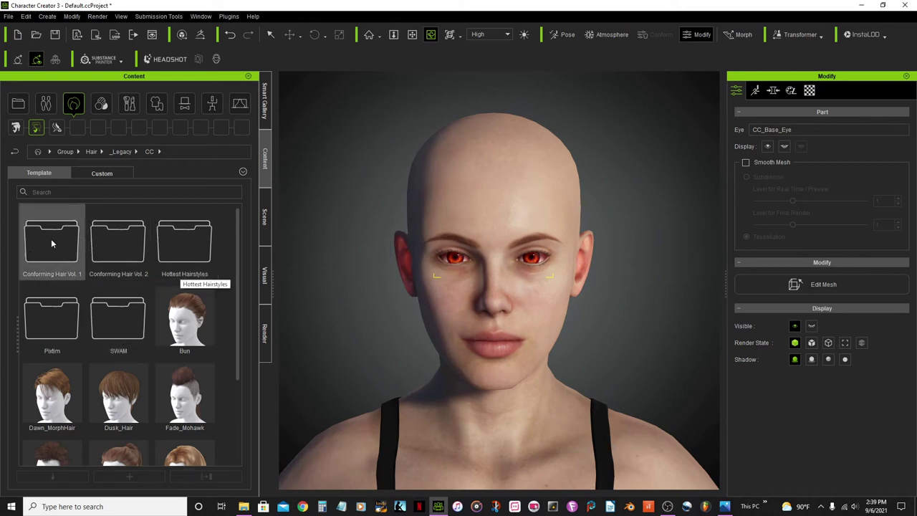
double_click(108, 316)
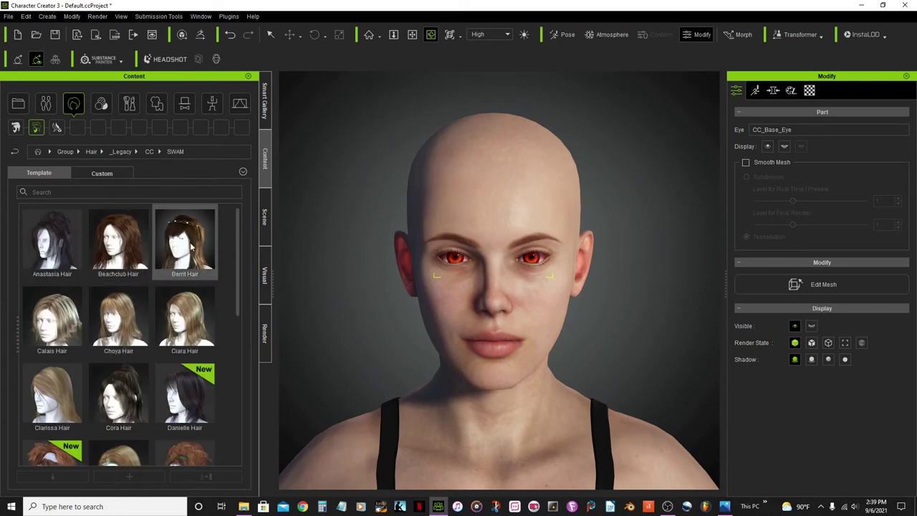
- Apply Leiko Hair from the SWAM collection to the character
scroll(191, 247, down, 10)
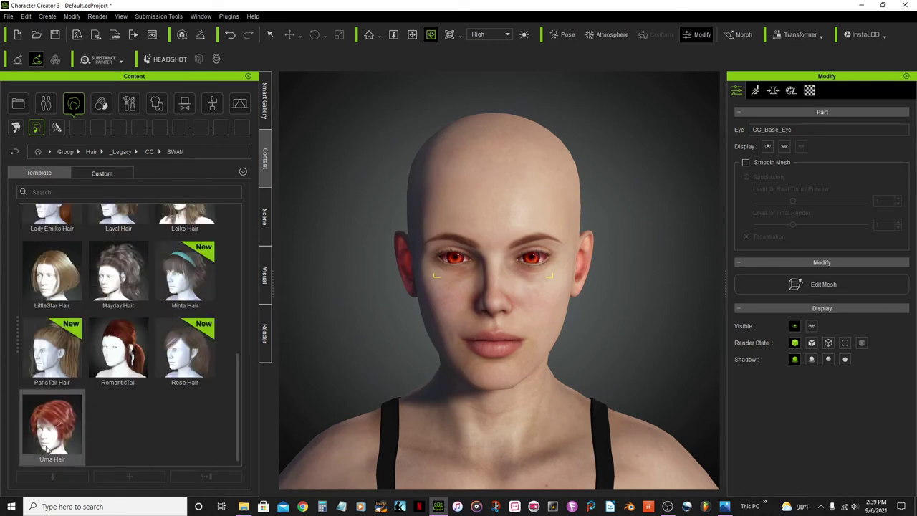
scroll(58, 347, up, 10)
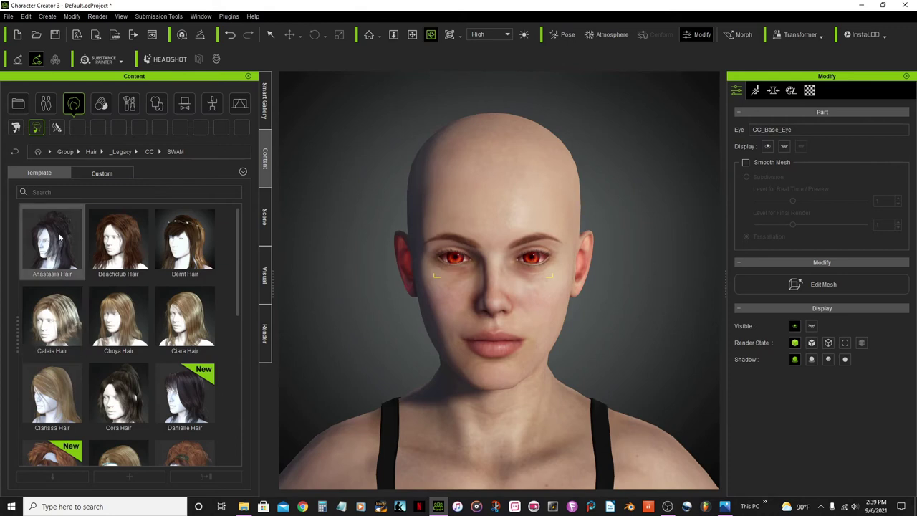
scroll(163, 422, down, 10)
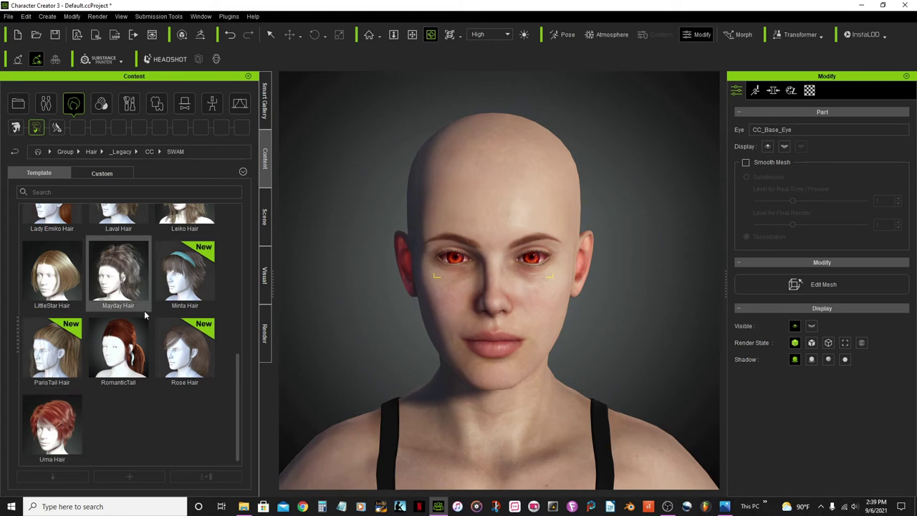
scroll(147, 289, up, 10)
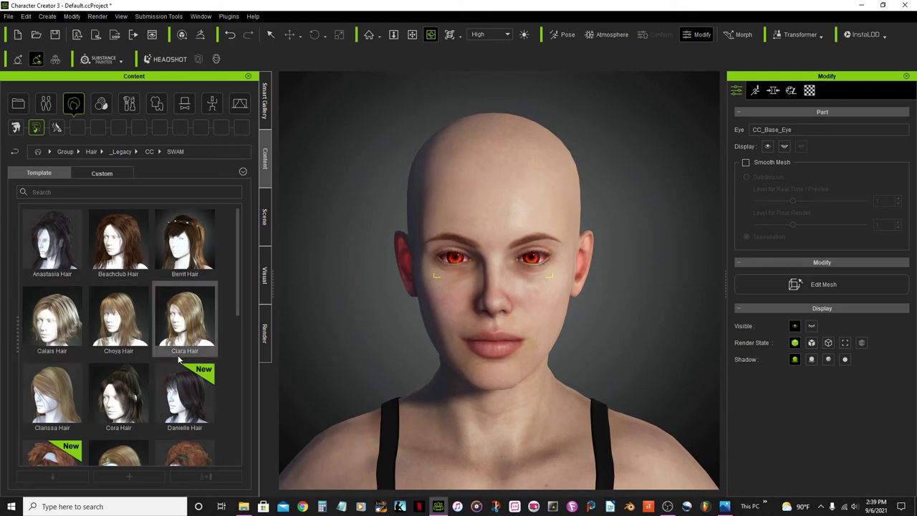
scroll(183, 323, down, 3)
scroll(183, 323, down, 2)
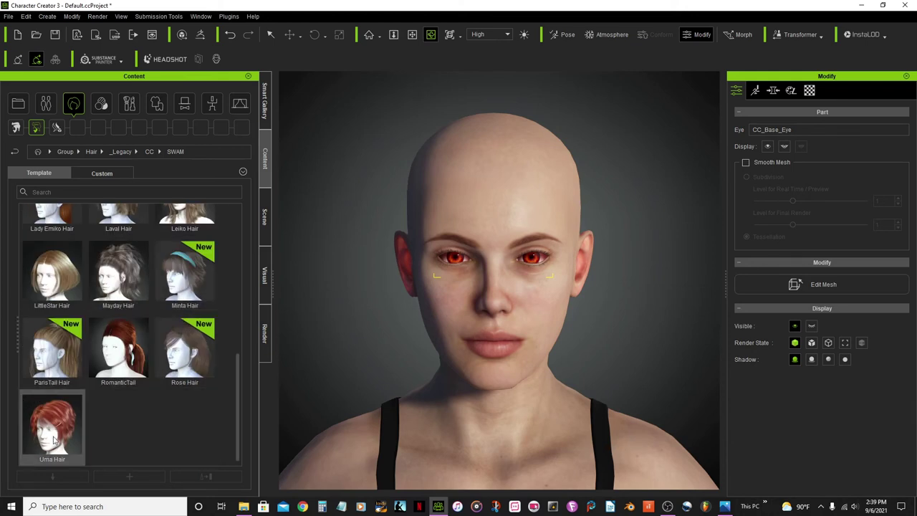
scroll(184, 336, up, 5)
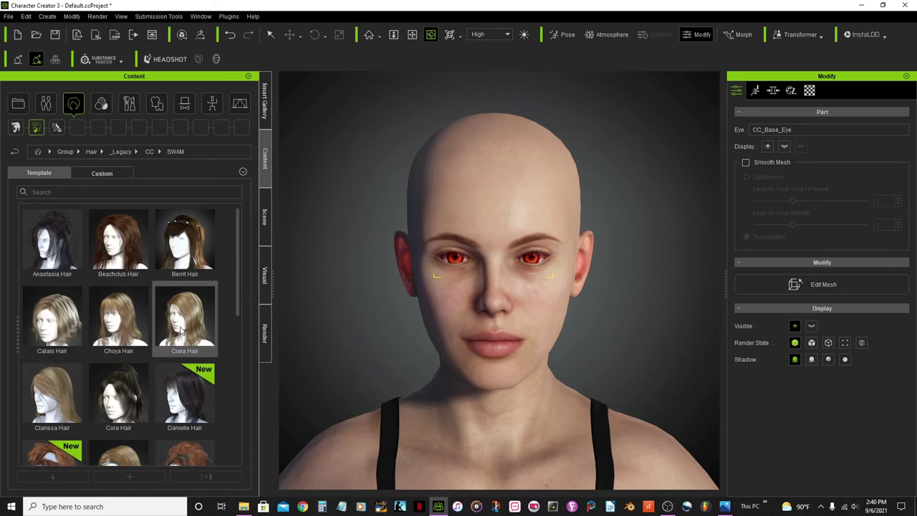
mouse_move(144, 277)
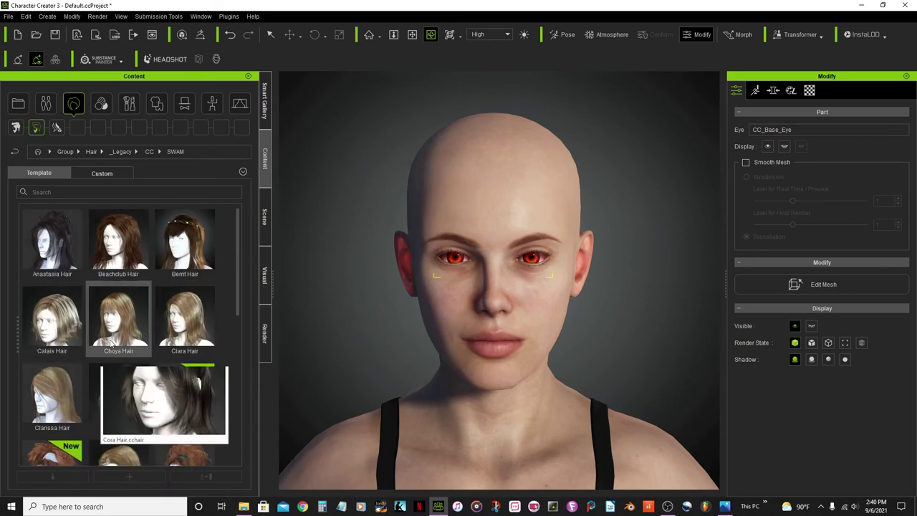
mouse_move(141, 301)
scroll(141, 298, down, 5)
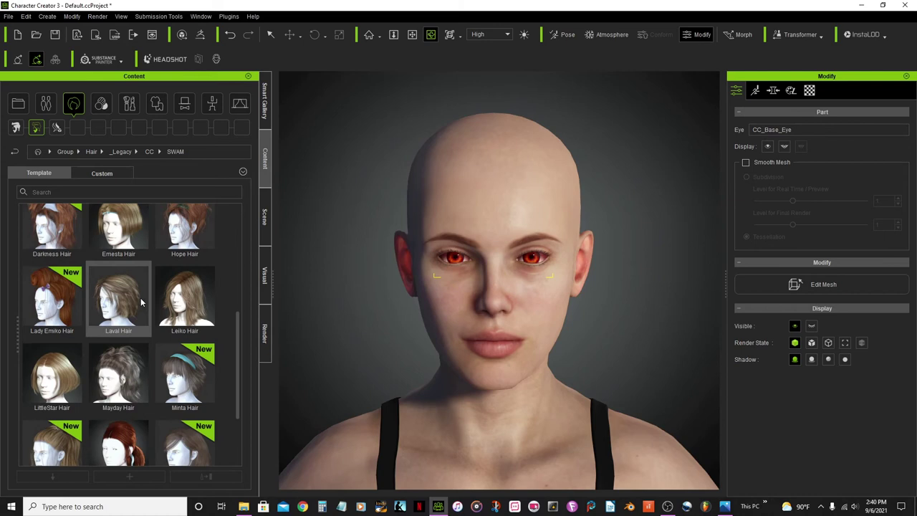
mouse_move(189, 302)
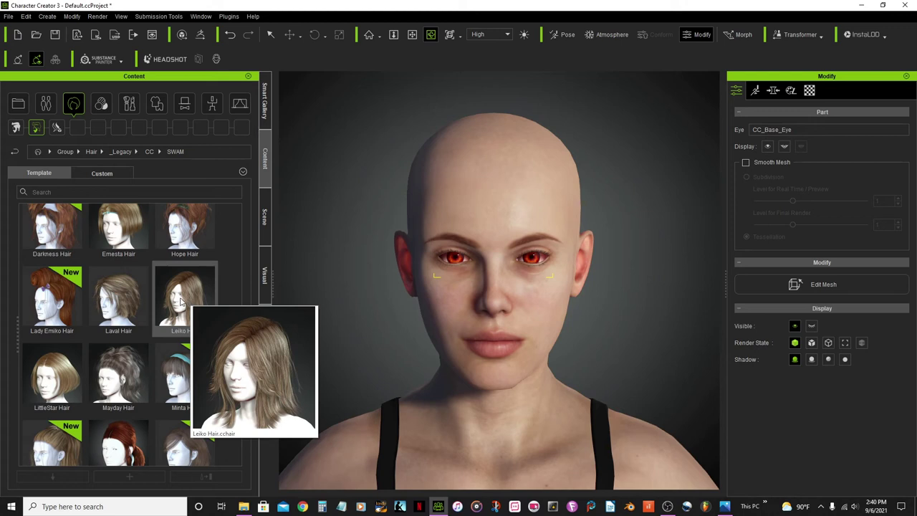
double_click(181, 301)
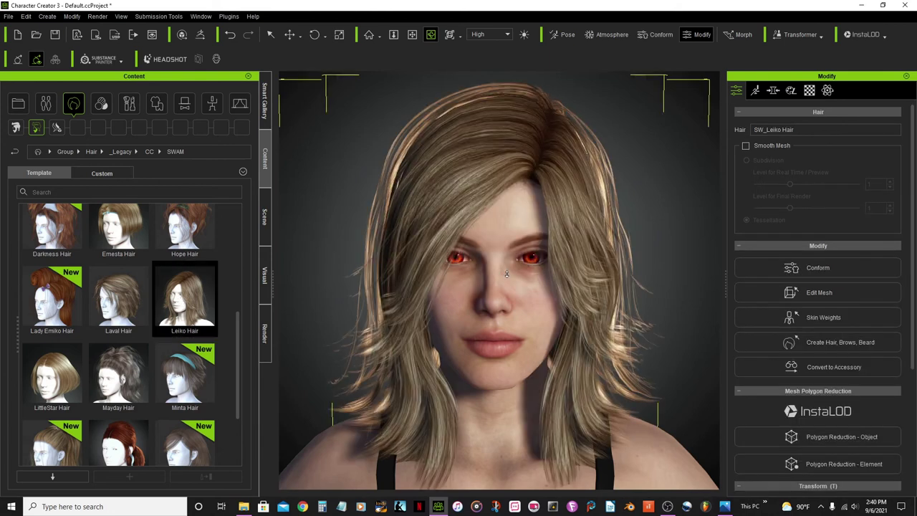
scroll(506, 274, down, 10)
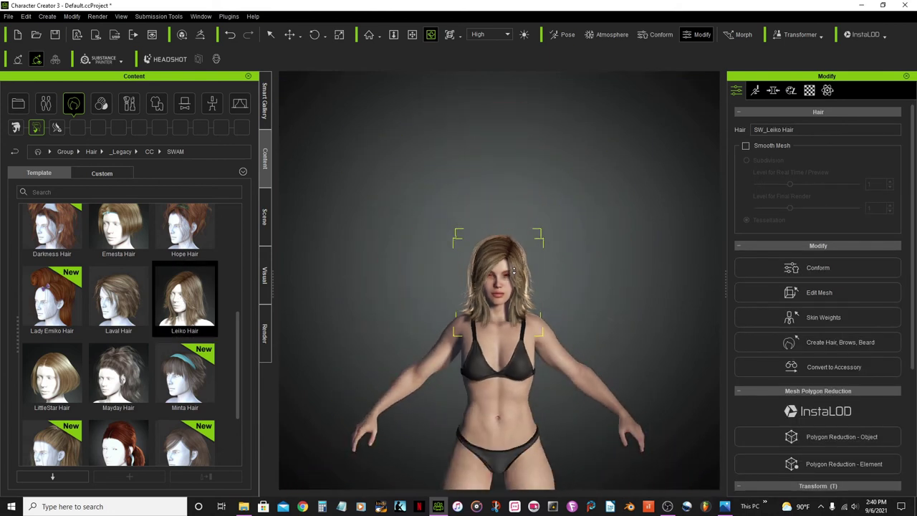
scroll(513, 271, down, 1)
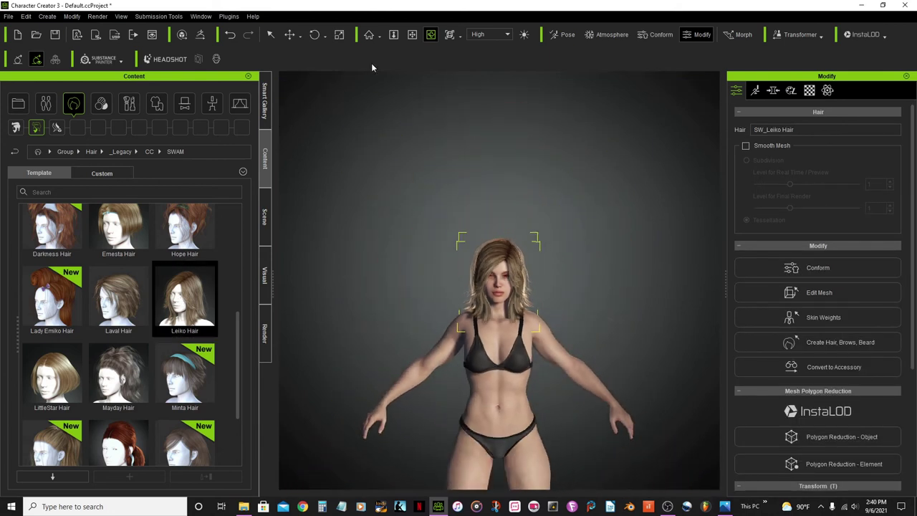
click(413, 35)
drag(587, 397, 589, 256)
scroll(589, 256, down, 3)
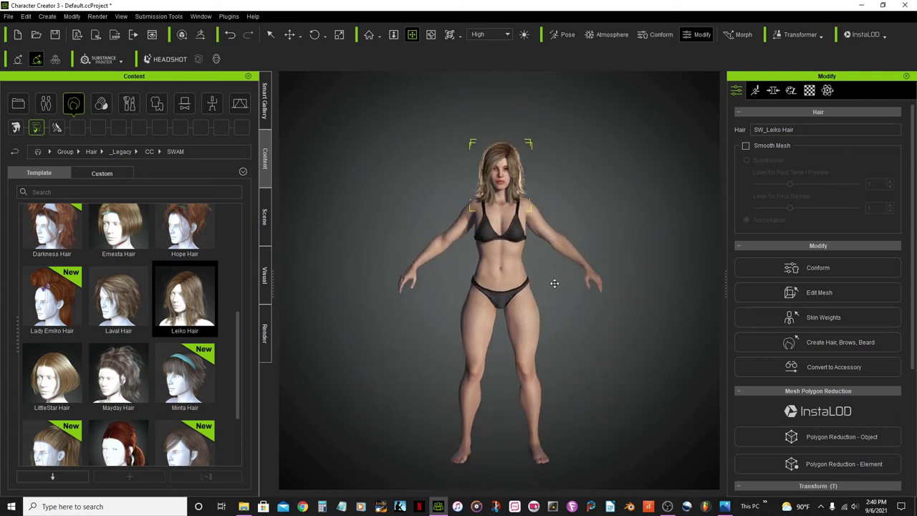
scroll(561, 172, up, 5)
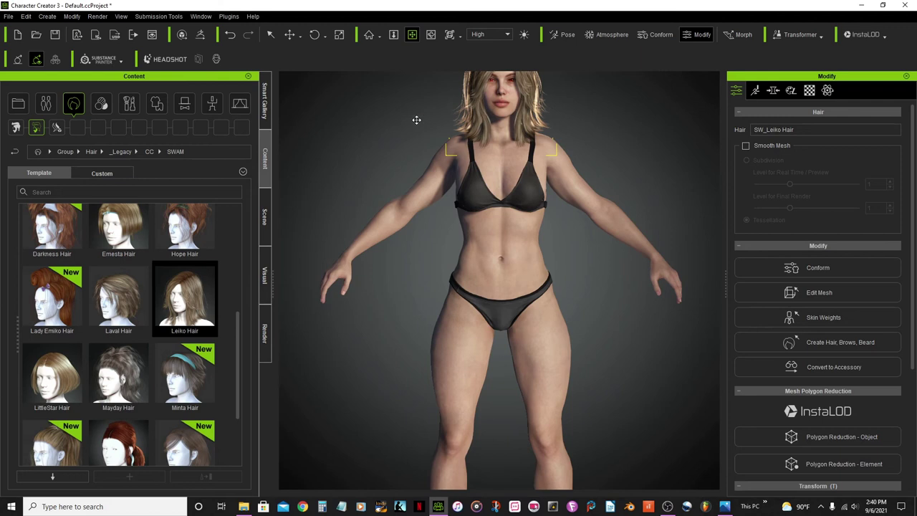
drag(416, 117, 376, 238)
scroll(375, 238, up, 2)
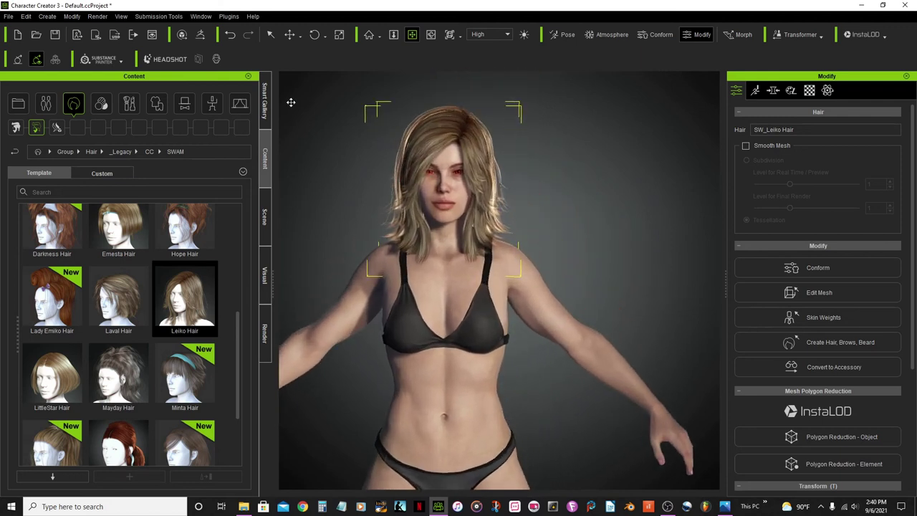
click(270, 36)
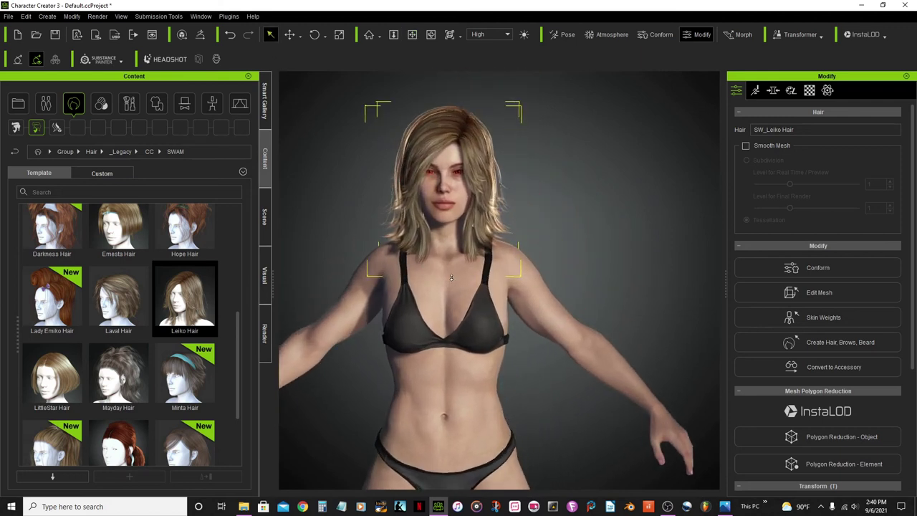
scroll(449, 265, down, 3)
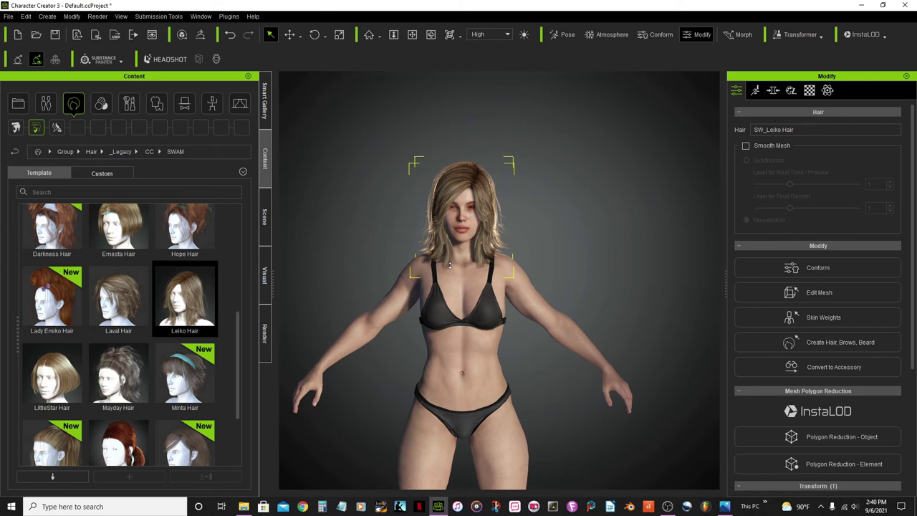
scroll(450, 265, down, 2)
scroll(462, 262, up, 4)
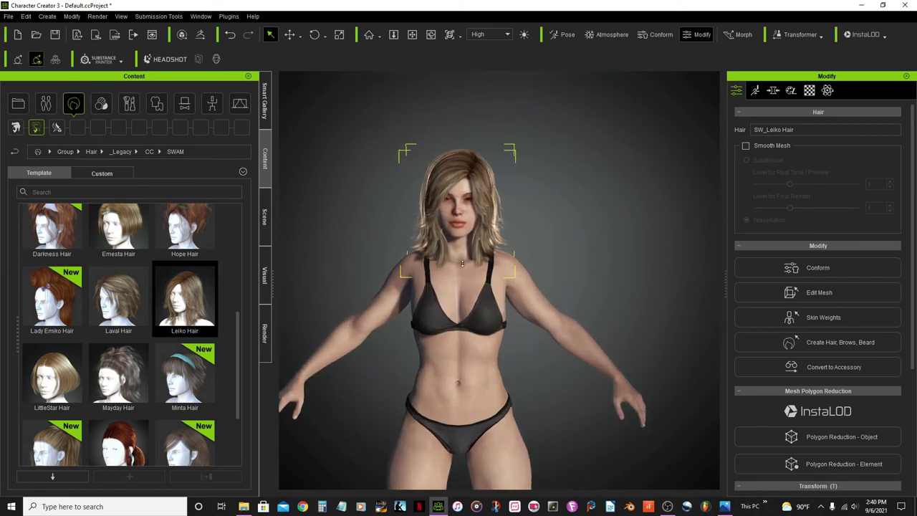
scroll(462, 263, up, 1)
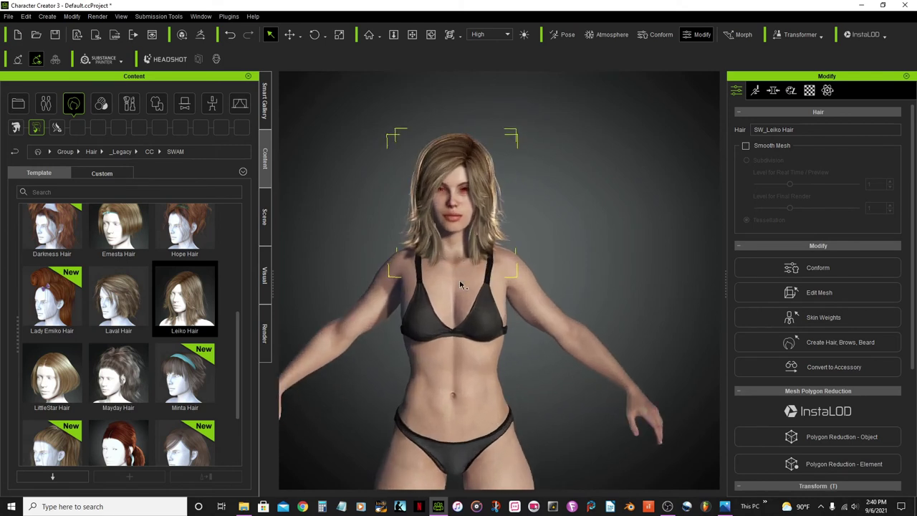
- Select the body, widen the Morphs panel, and show the Actor > Body > Full Body sliders
click(483, 387)
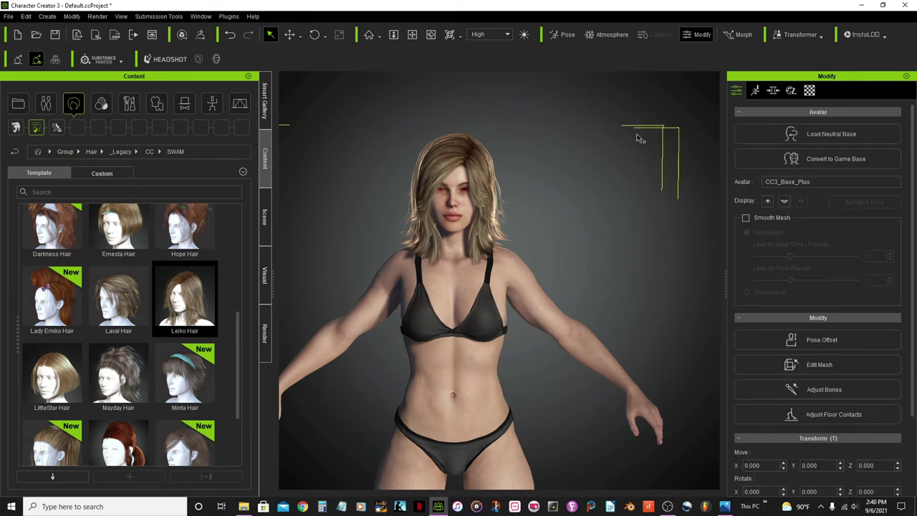
click(777, 93)
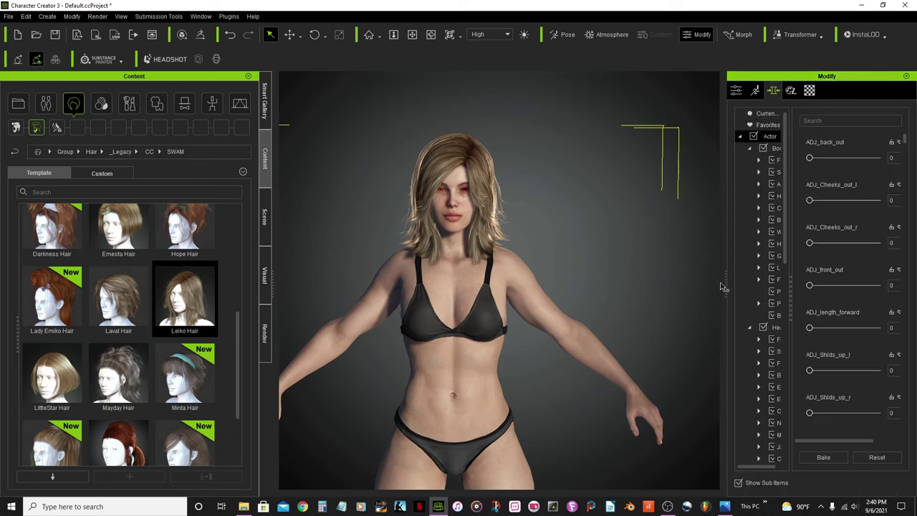
drag(725, 282, 666, 280)
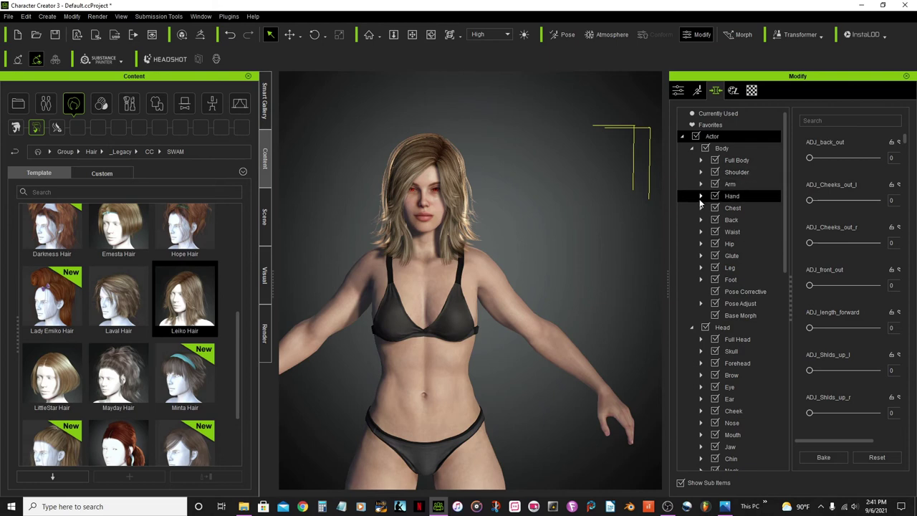
scroll(699, 189, down, 6)
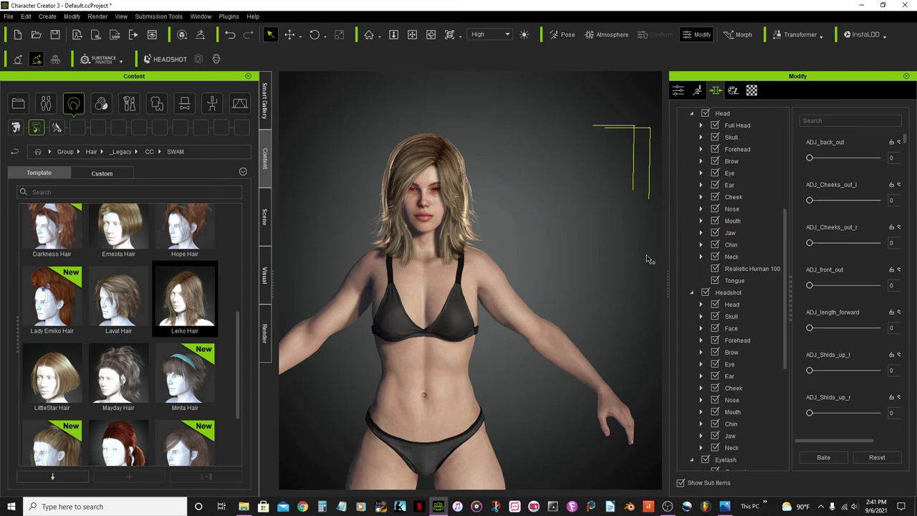
scroll(716, 240, down, 4)
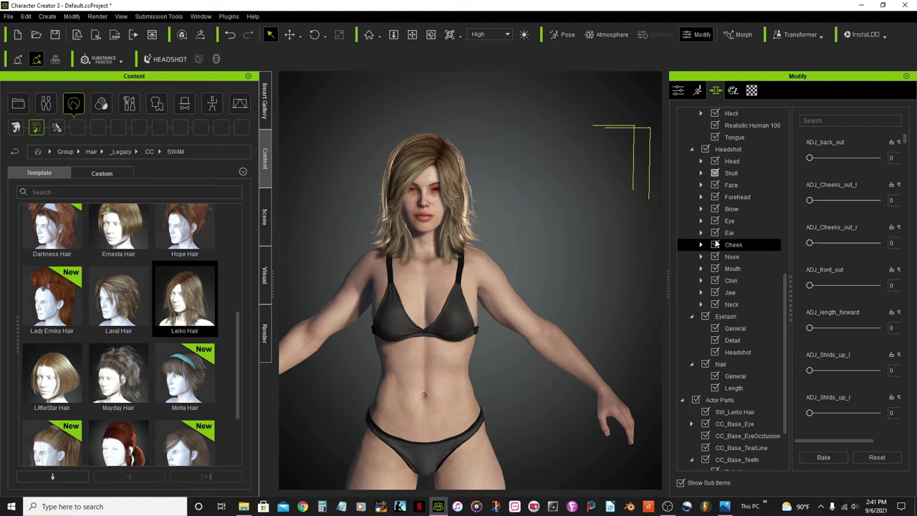
scroll(717, 244, up, 7)
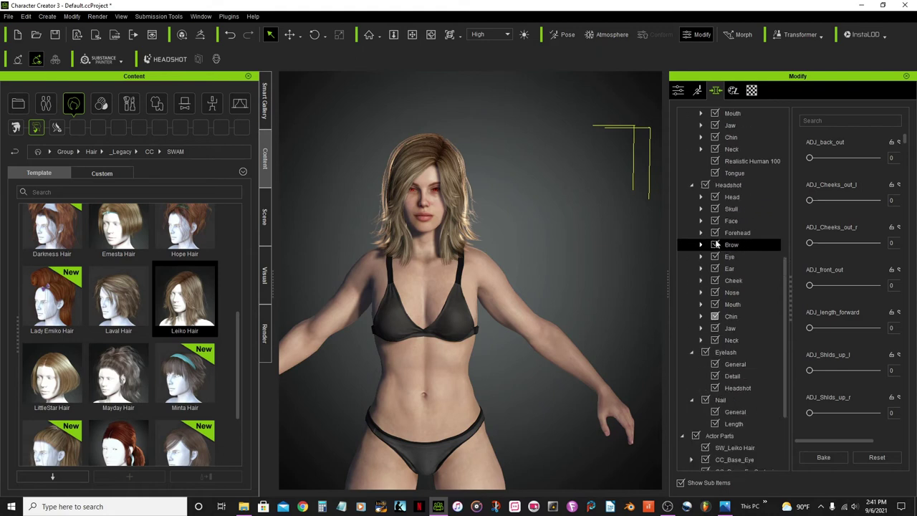
scroll(716, 245, up, 3)
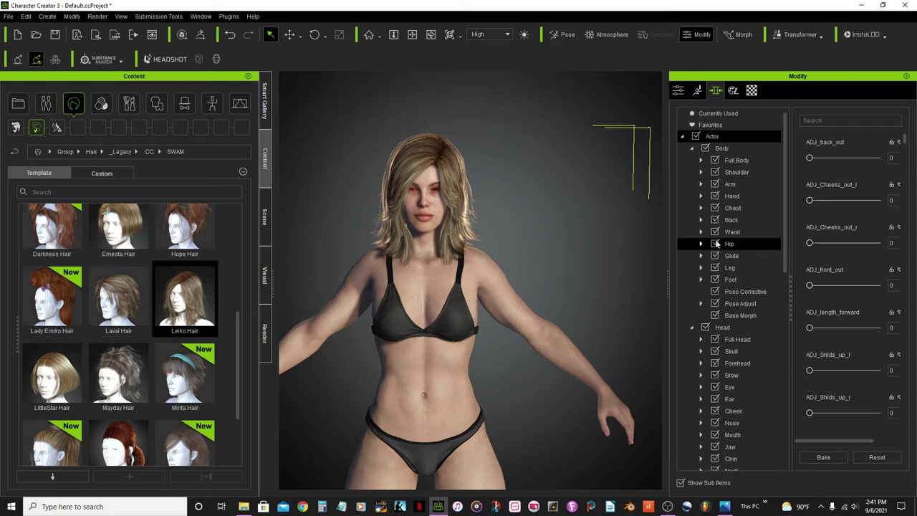
click(708, 139)
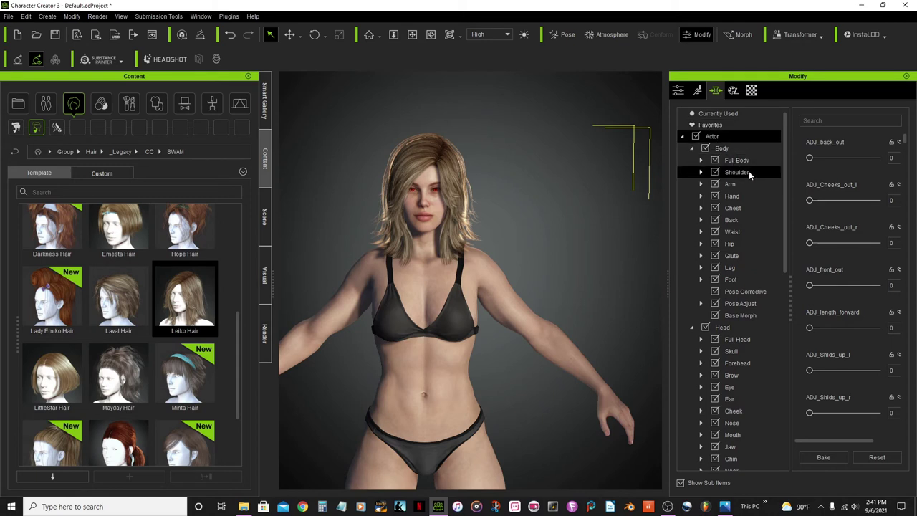
click(737, 161)
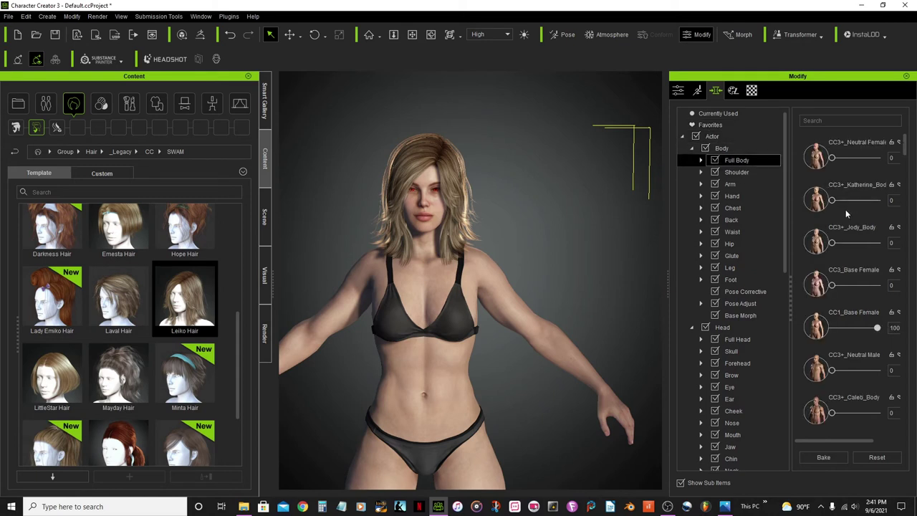
click(412, 34)
- Set the Full Body Body Tone morph to 25 and view the character from the side
drag(468, 257, 498, 186)
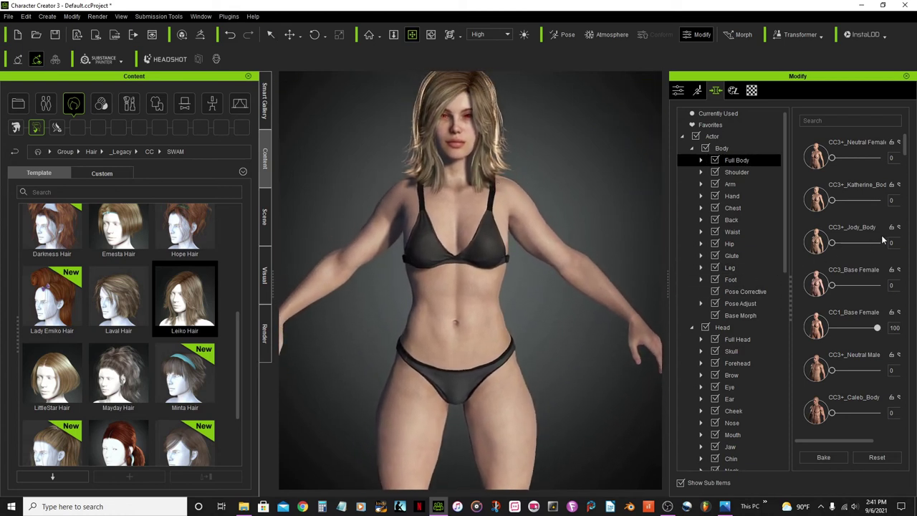
scroll(881, 253, down, 4)
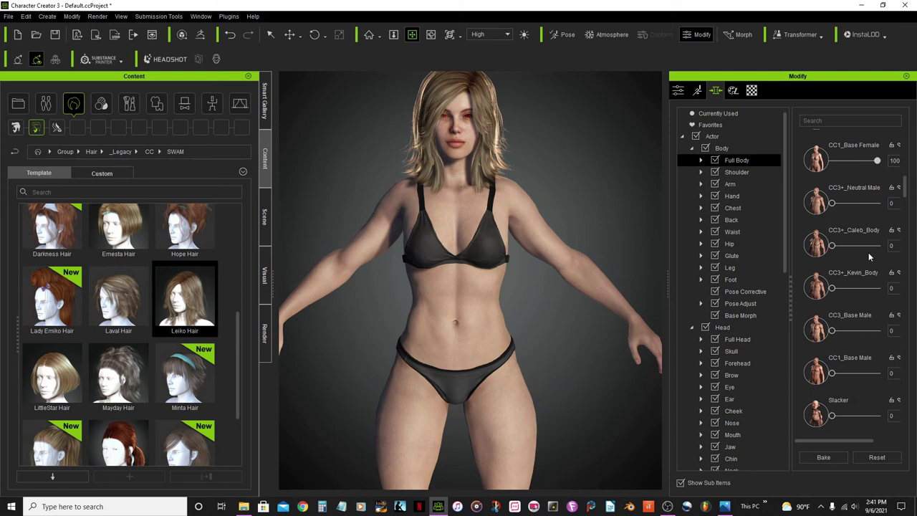
scroll(869, 256, down, 4)
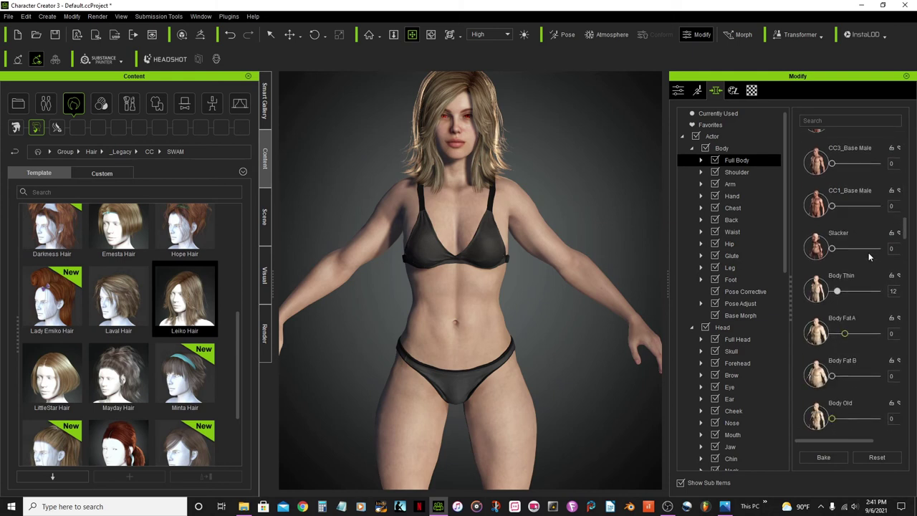
scroll(870, 257, down, 4)
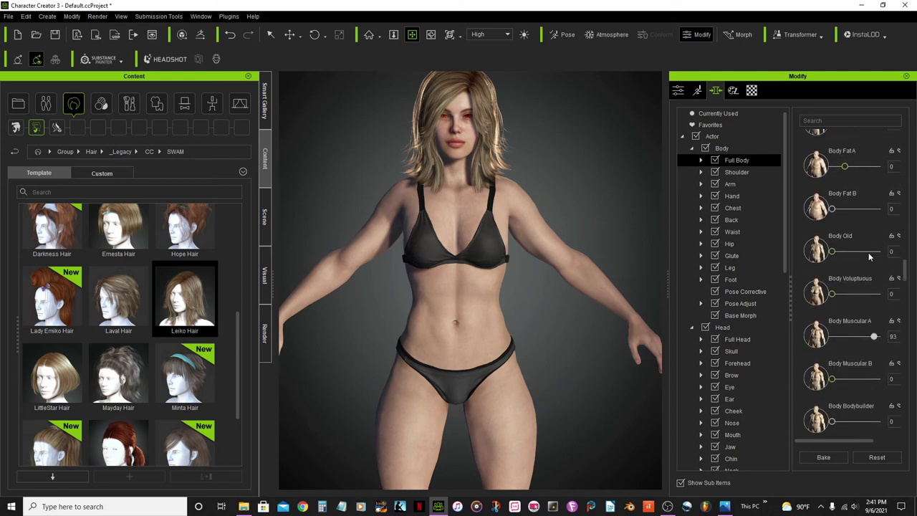
scroll(869, 257, down, 1)
scroll(860, 266, down, 1)
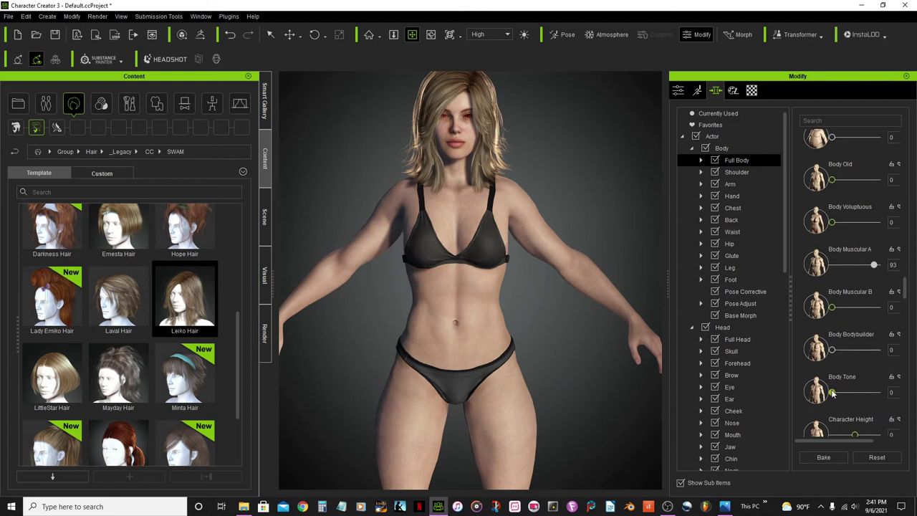
mouse_move(834, 394)
mouse_down()
mouse_move(870, 399)
mouse_move(850, 398)
mouse_up()
drag(846, 399, 845, 398)
click(430, 35)
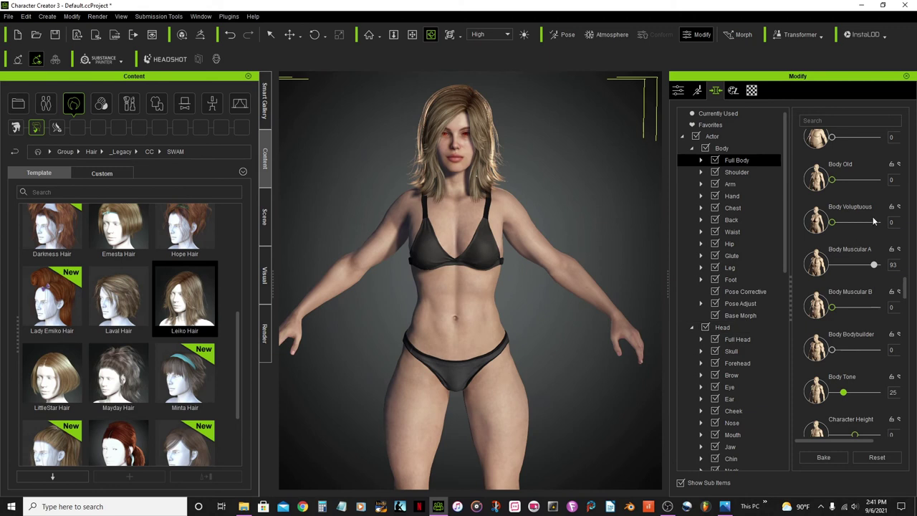
scroll(871, 203, up, 4)
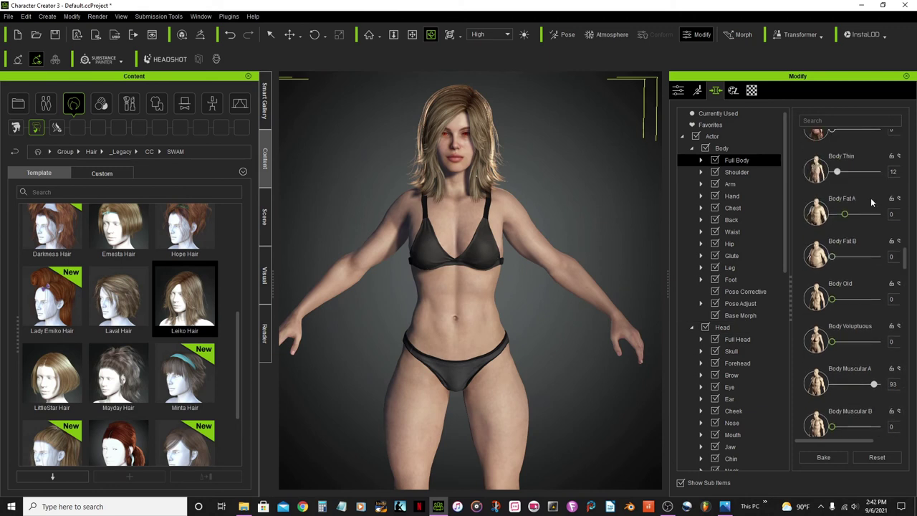
scroll(863, 207, up, 2)
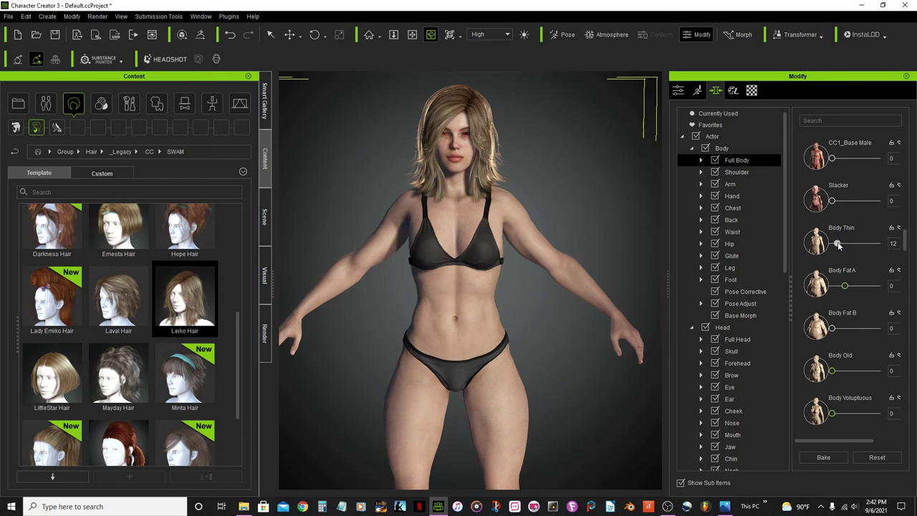
drag(842, 246, 851, 247)
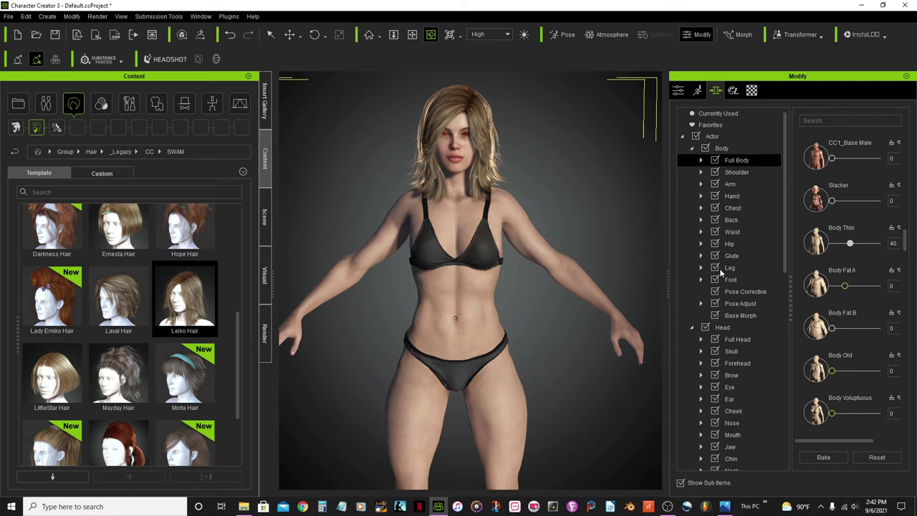
right_drag(561, 339, 490, 299)
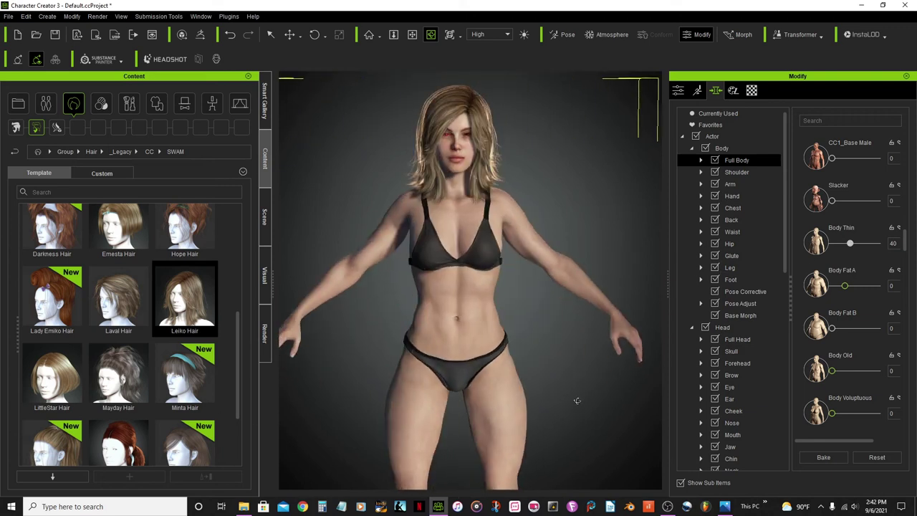
click(412, 34)
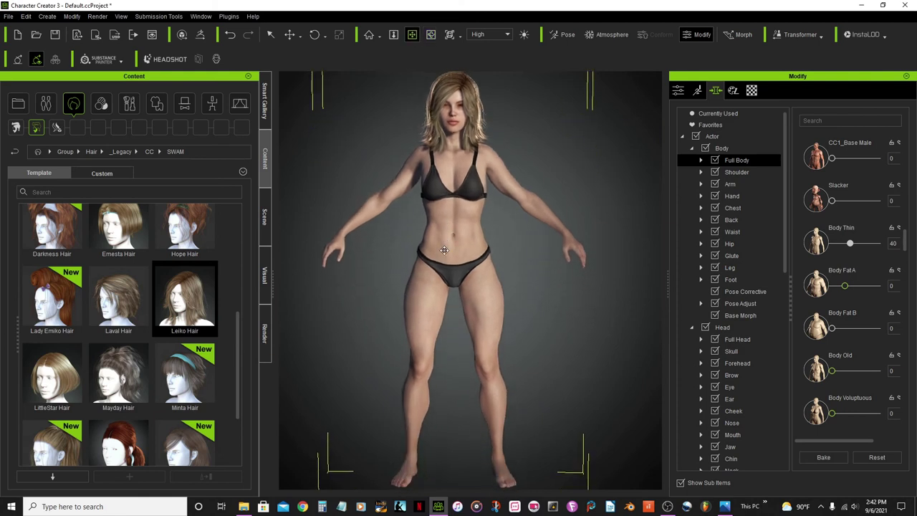
scroll(484, 242, up, 3)
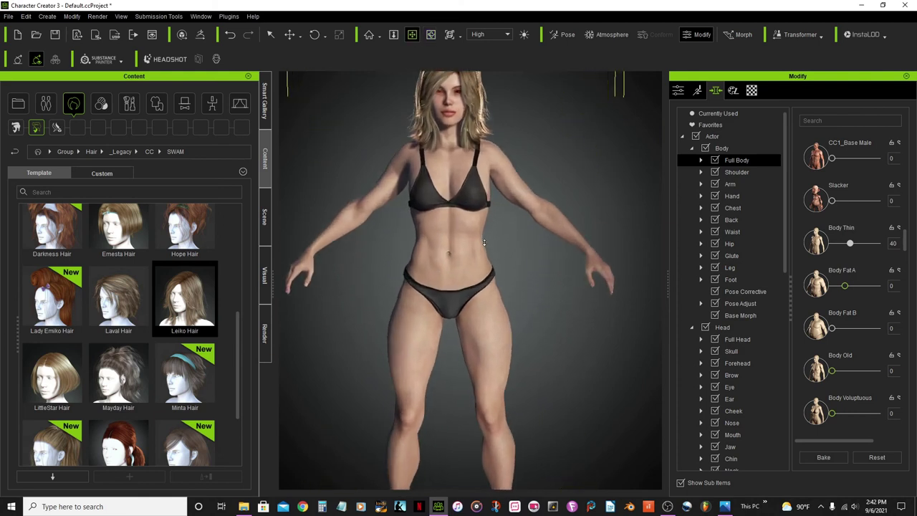
scroll(482, 235, up, 2)
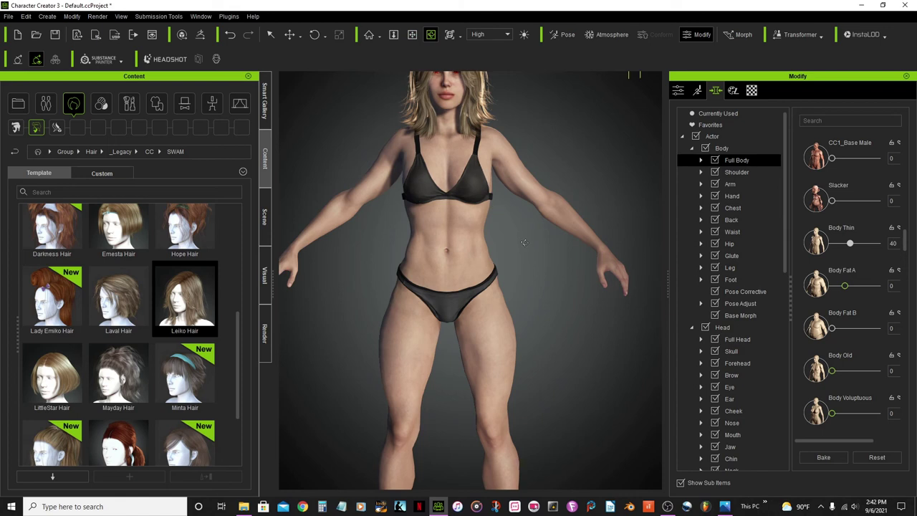
right_drag(493, 208, 396, 269)
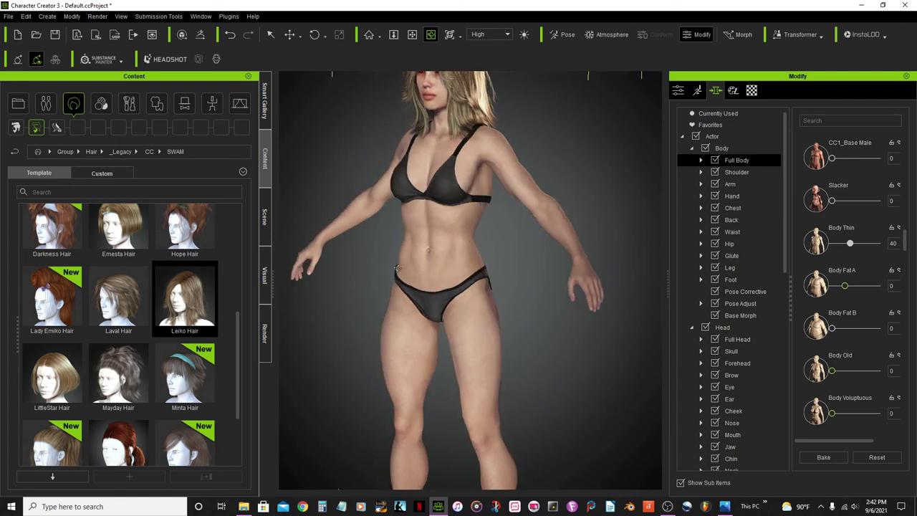
click(408, 37)
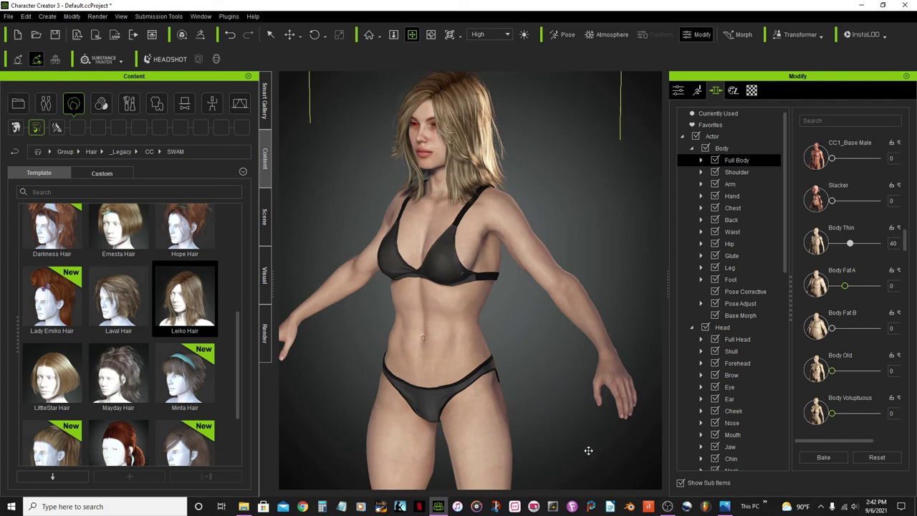
click(725, 507)
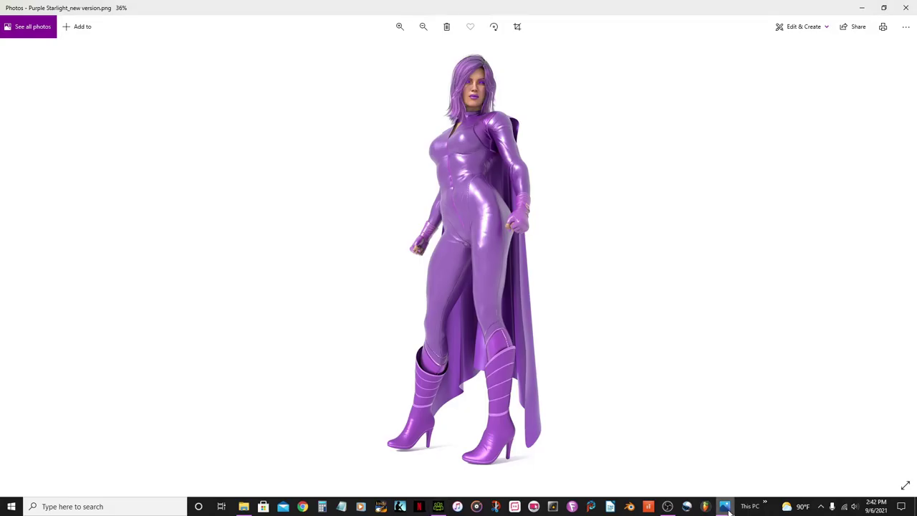
click(725, 507)
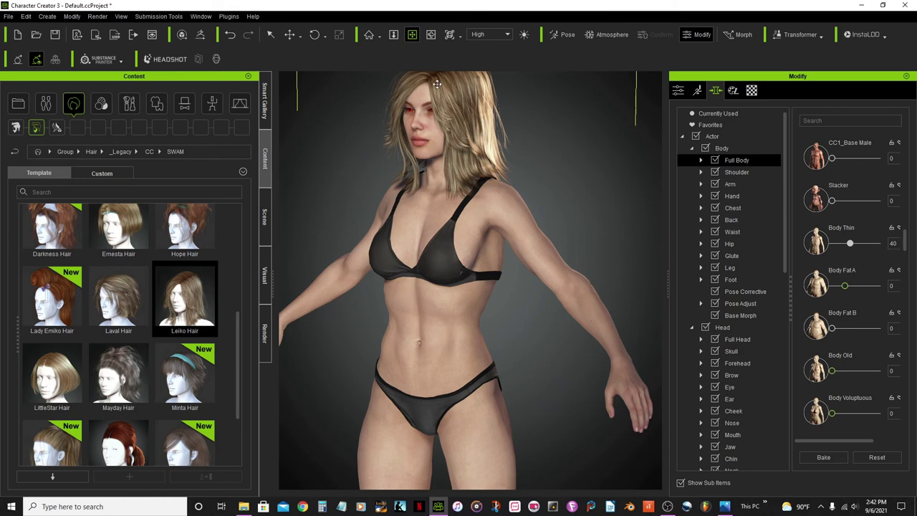
- Set Shoulder Width A to 50 under the Body > Shoulder morphs
click(430, 35)
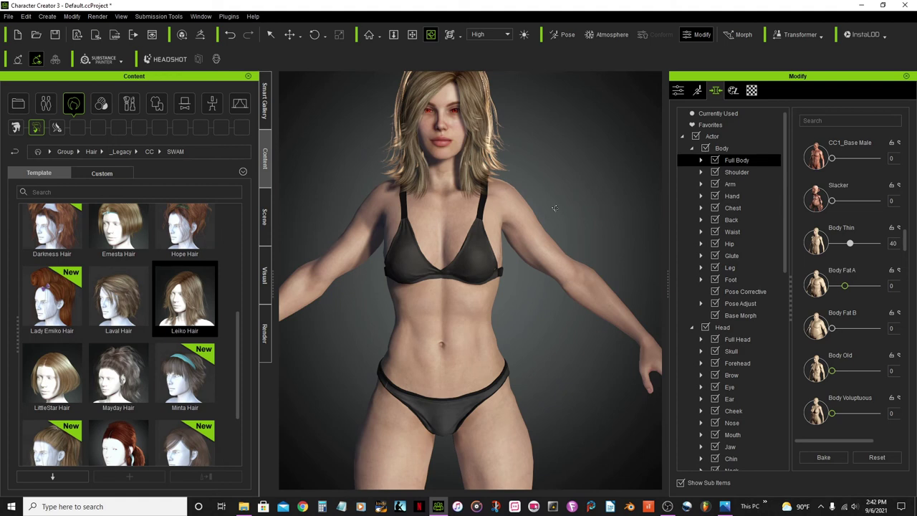
click(736, 172)
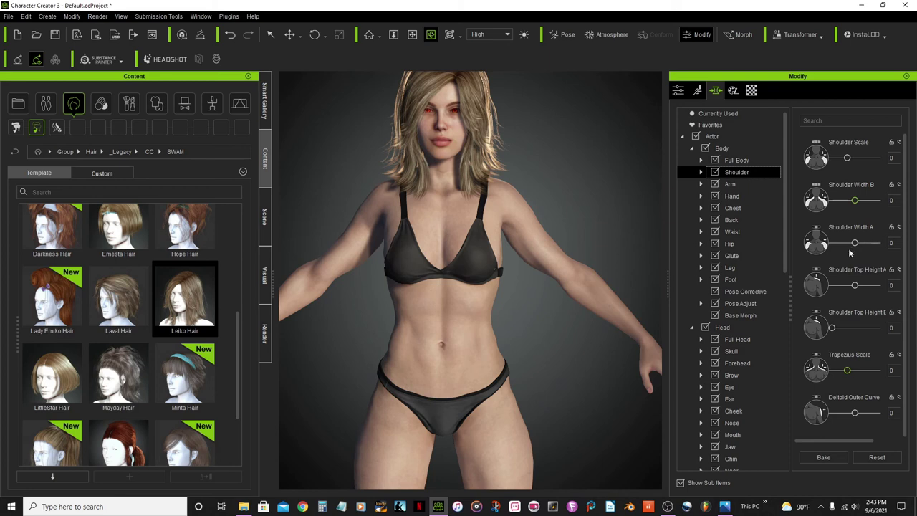
drag(853, 243, 900, 248)
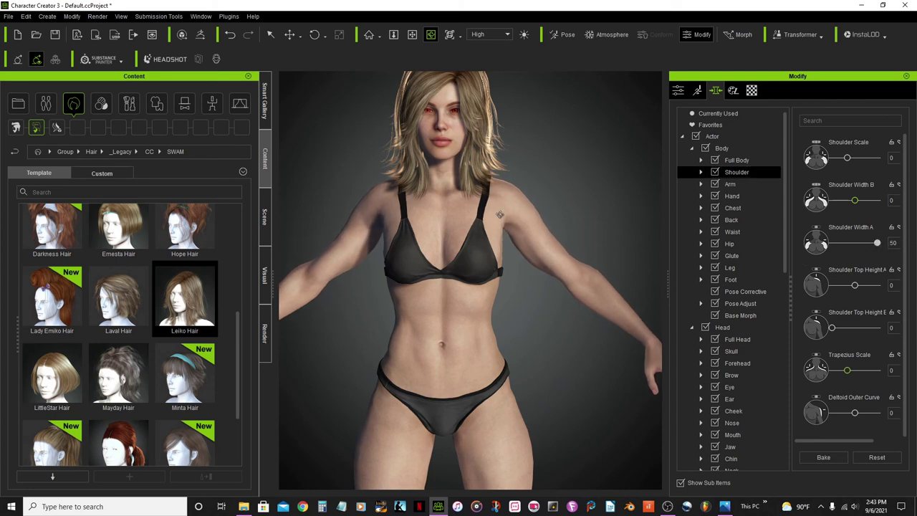
scroll(502, 246, down, 1)
scroll(502, 246, down, 3)
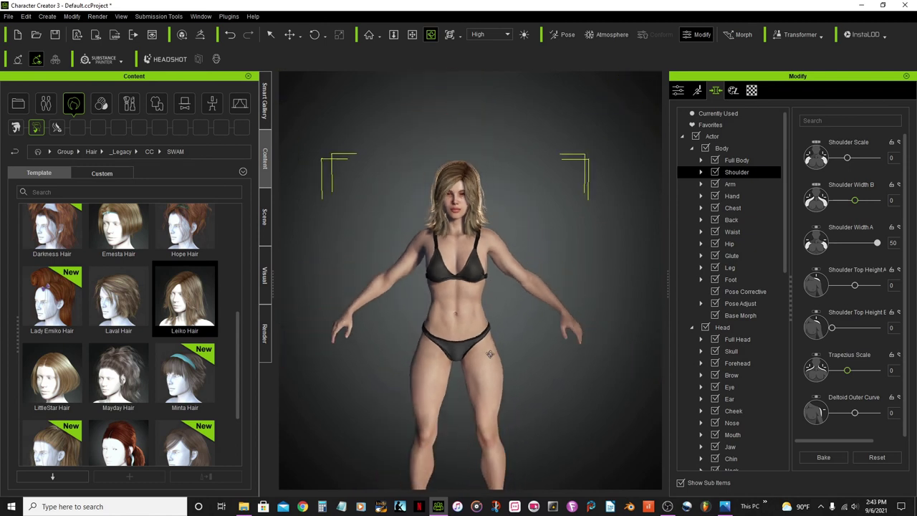
- Pan, orbit and zoom around the character to inspect the wider shoulders front and back
click(412, 34)
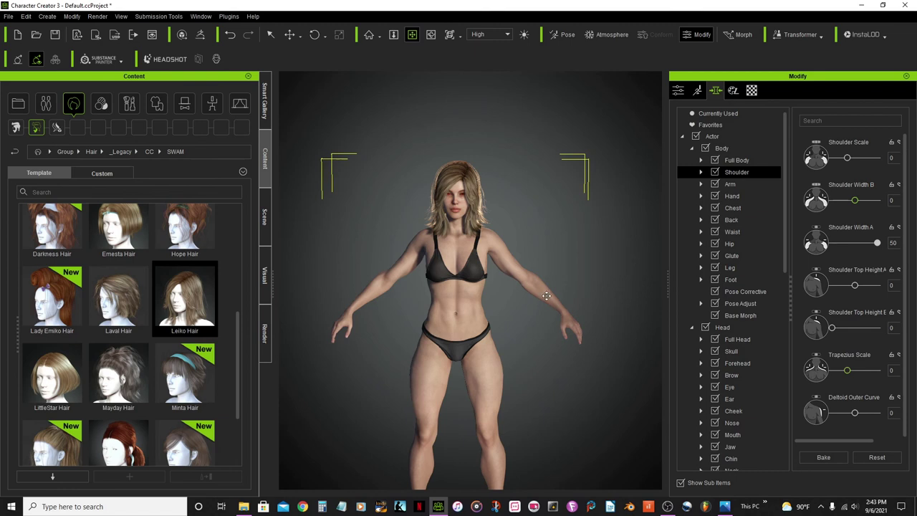
drag(551, 299, 546, 261)
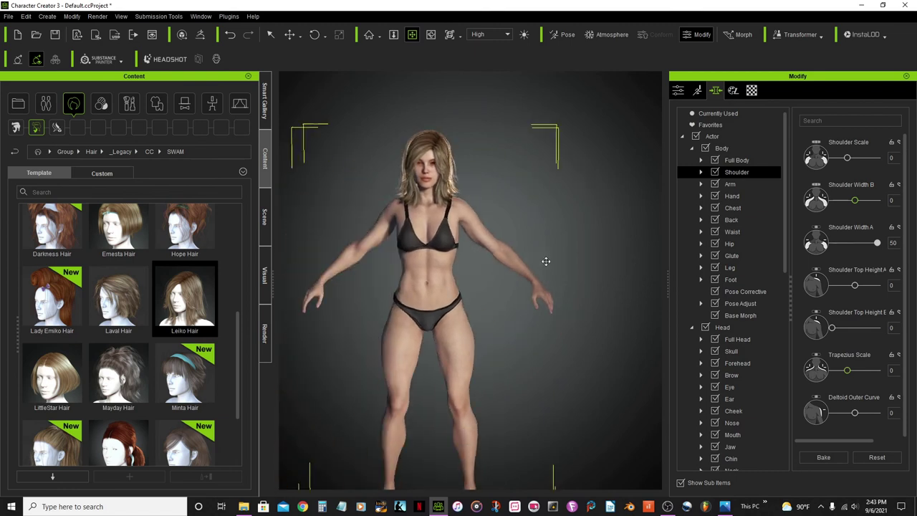
click(431, 34)
drag(569, 265, 308, 286)
drag(444, 301, 602, 322)
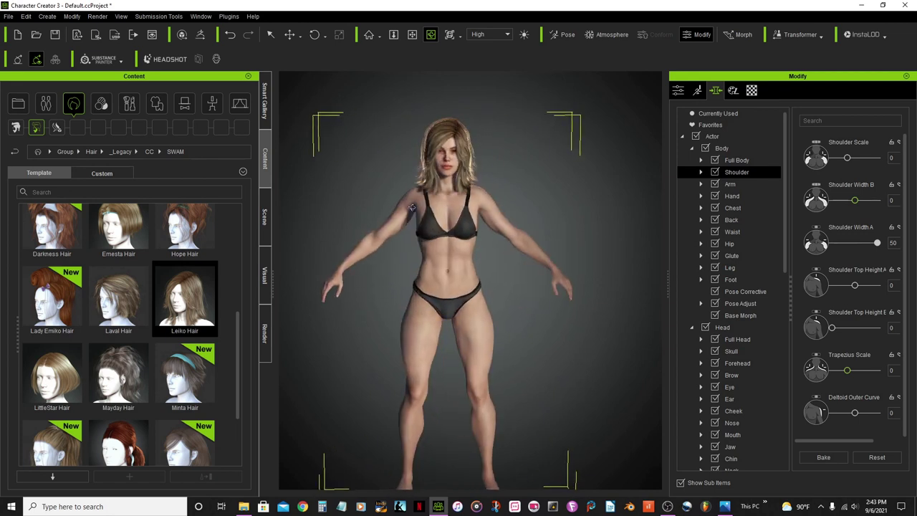
click(412, 34)
drag(467, 255, 484, 224)
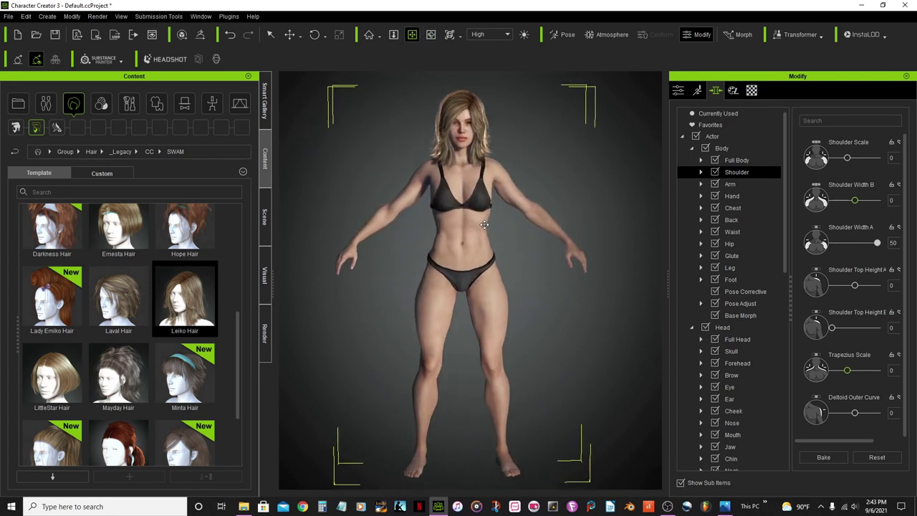
scroll(480, 226, up, 5)
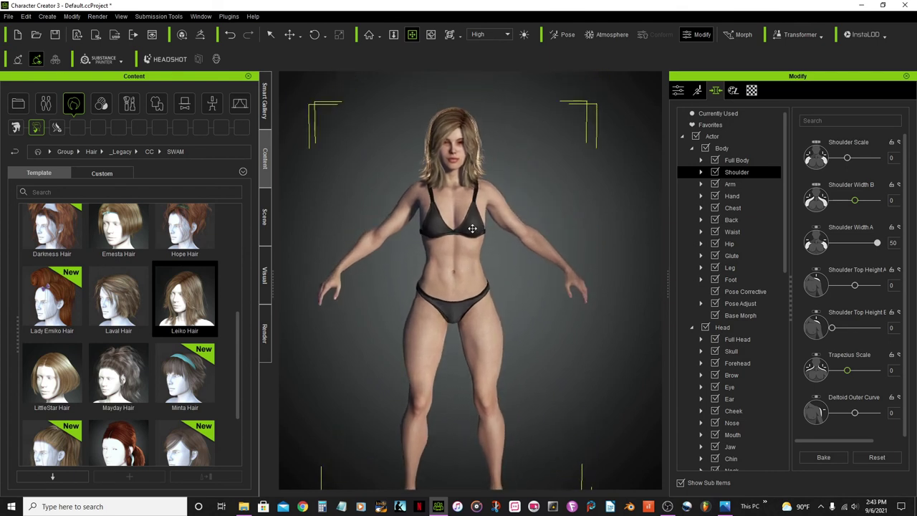
scroll(471, 228, up, 3)
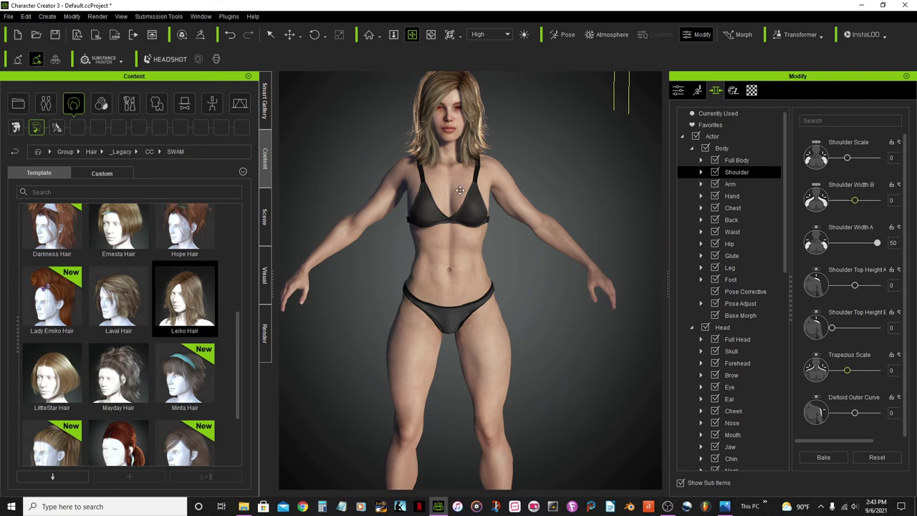
middle_drag(449, 172, 461, 231)
scroll(460, 231, up, 3)
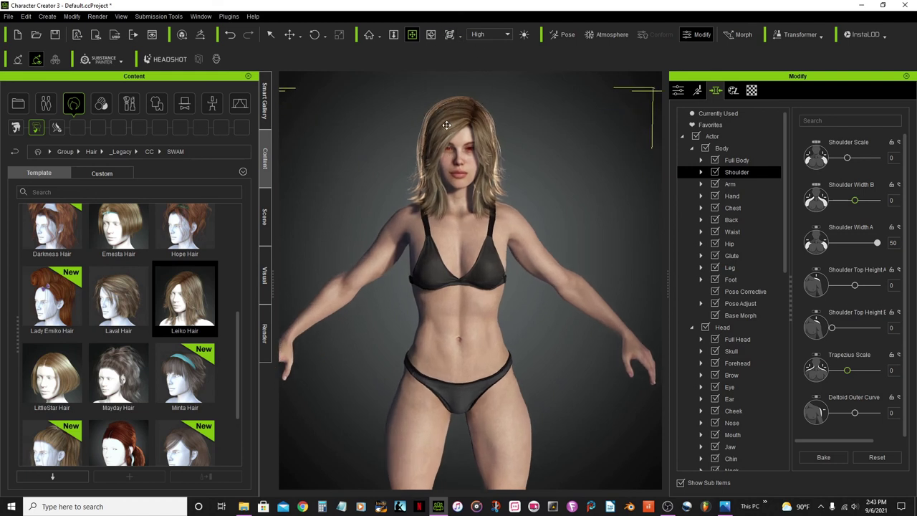
scroll(435, 139, up, 3)
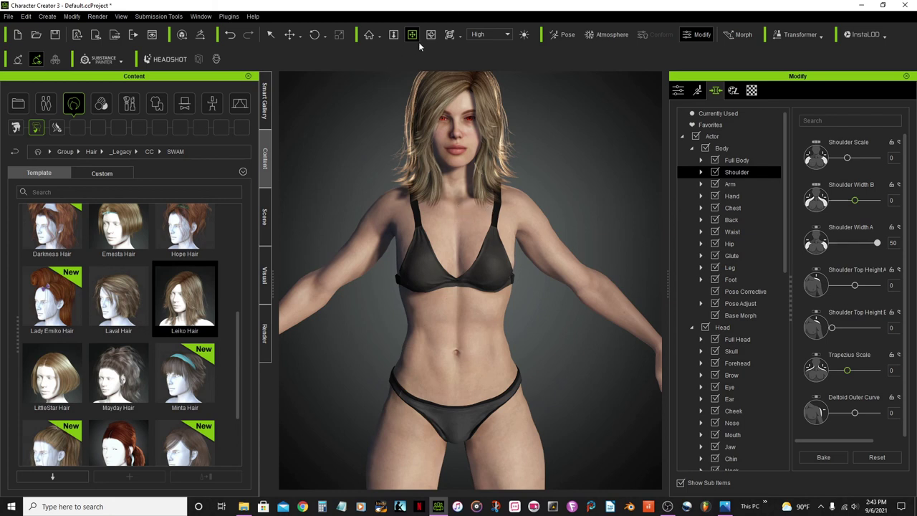
scroll(415, 72, up, 3)
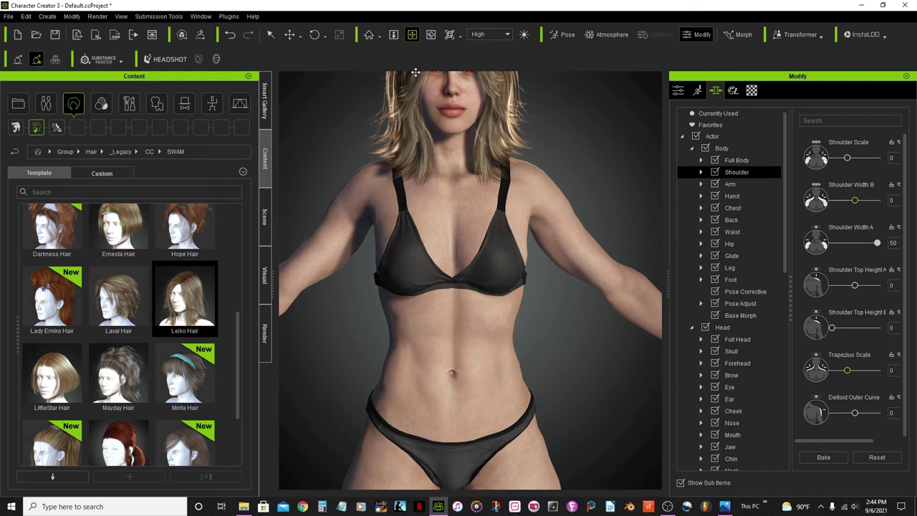
click(412, 35)
drag(585, 112, 597, 222)
scroll(495, 226, up, 3)
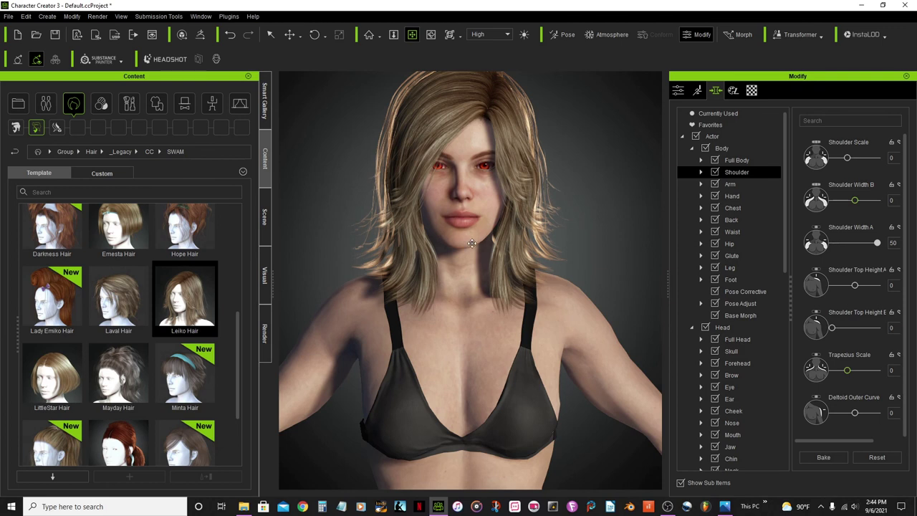
scroll(467, 144, up, 2)
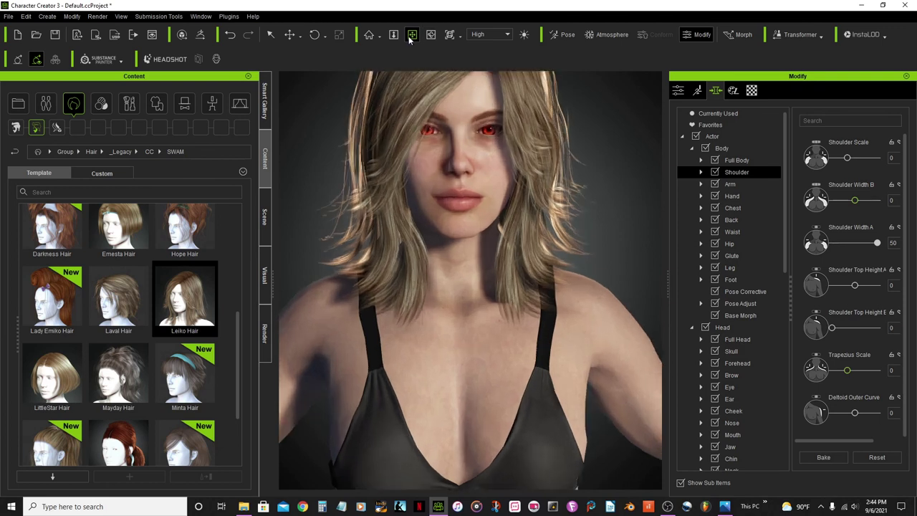
drag(394, 124, 393, 193)
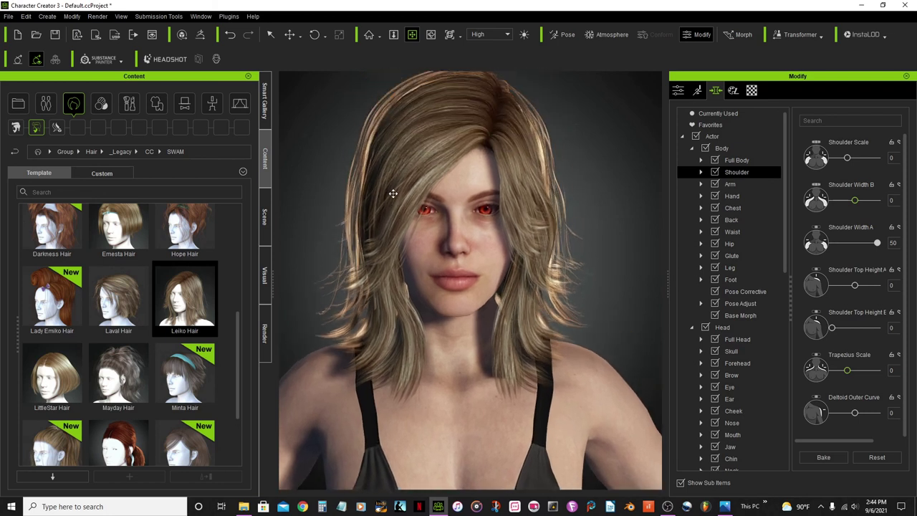
scroll(393, 192, down, 2)
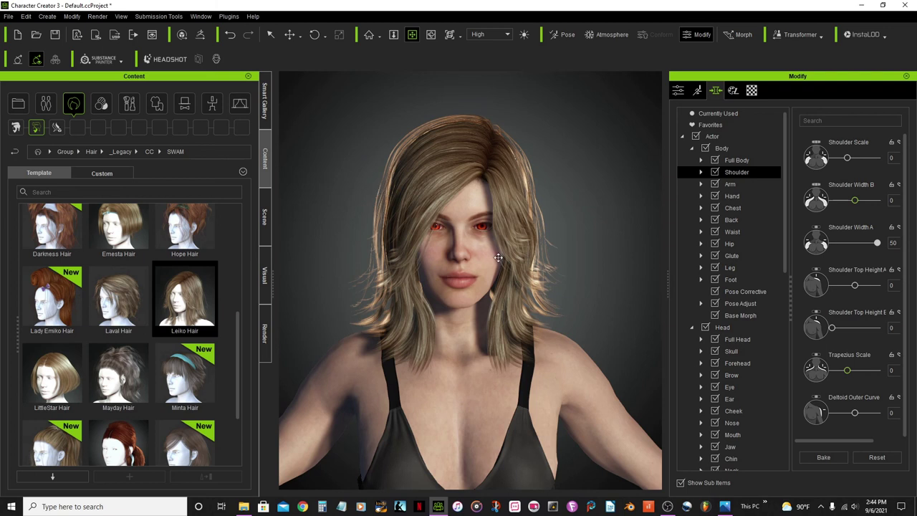
scroll(467, 232, down, 2)
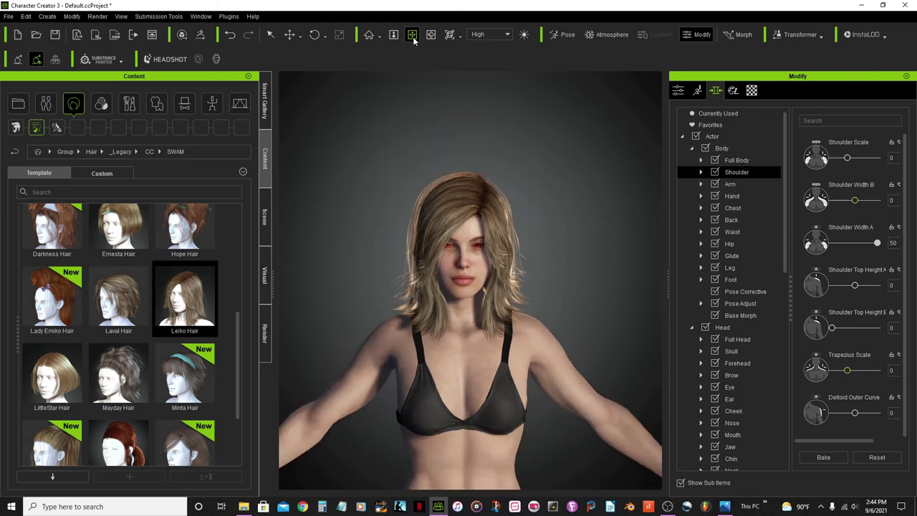
click(412, 34)
drag(441, 247, 432, 157)
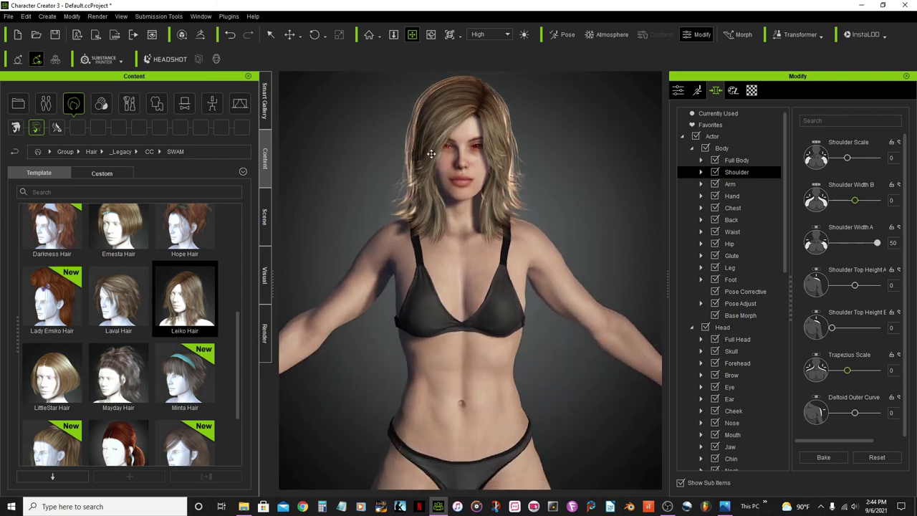